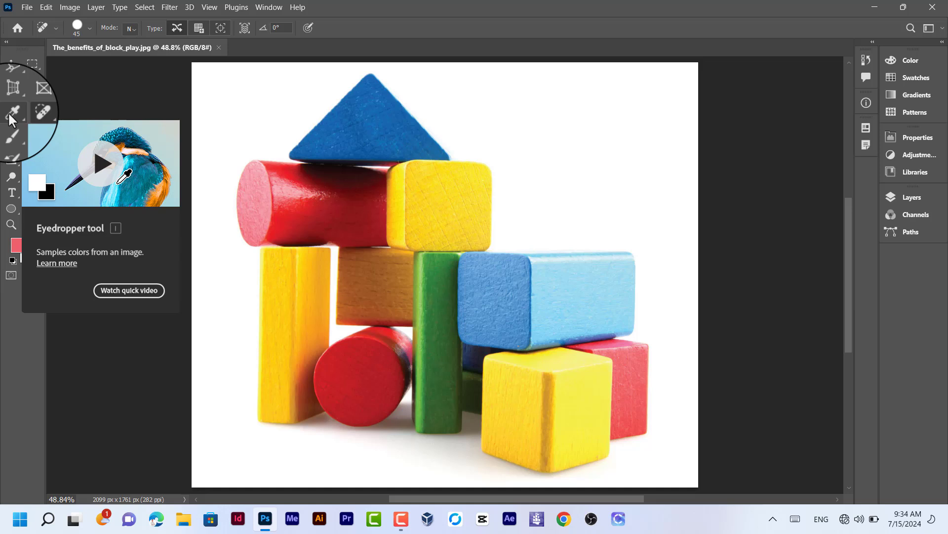
Activate the Eyedropper tool, show the Color panel, and sample the triangular block's blue as the foreground color.
left_click(9, 114)
right_click(9, 113)
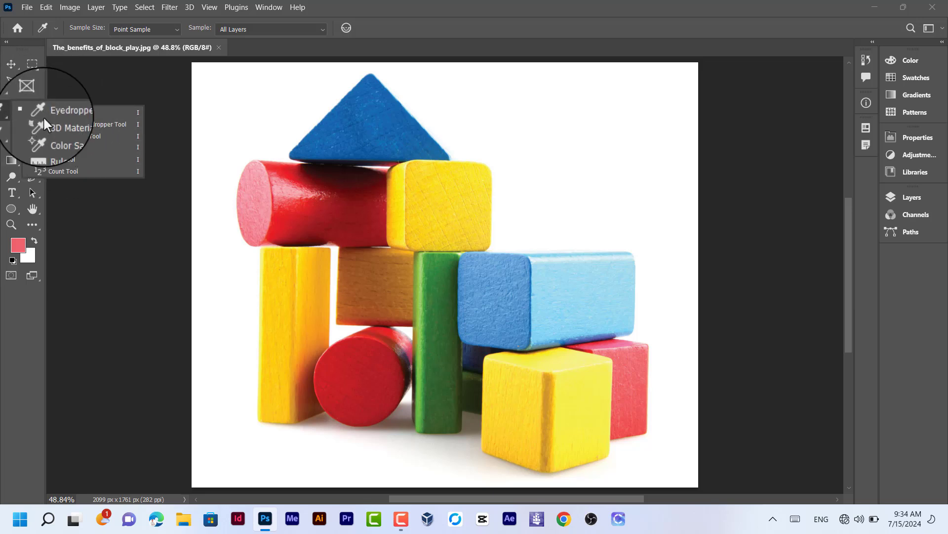
left_click(10, 110)
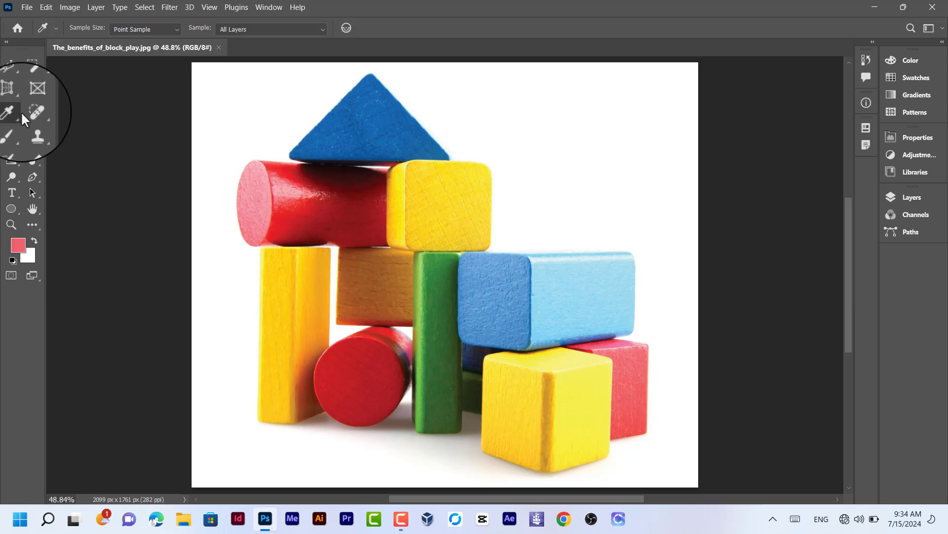
left_click(33, 112)
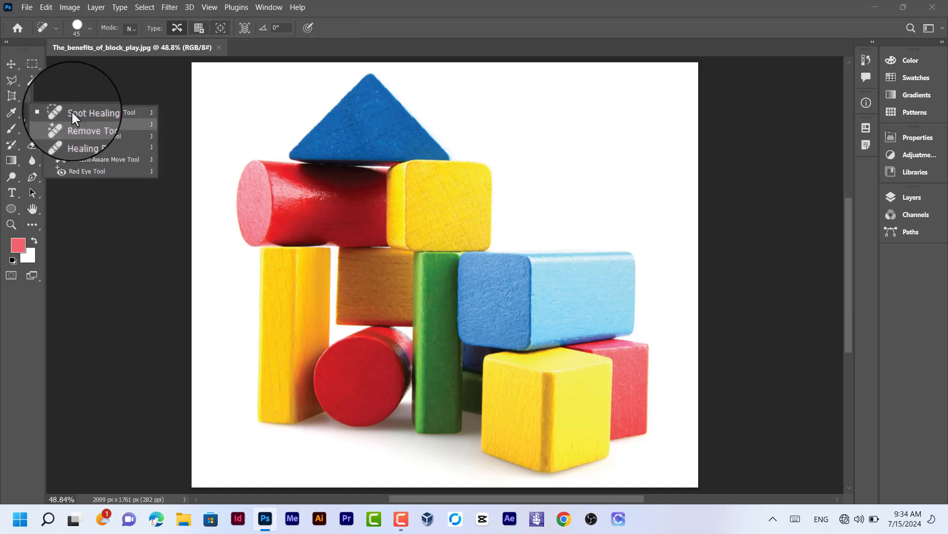
left_click(8, 116)
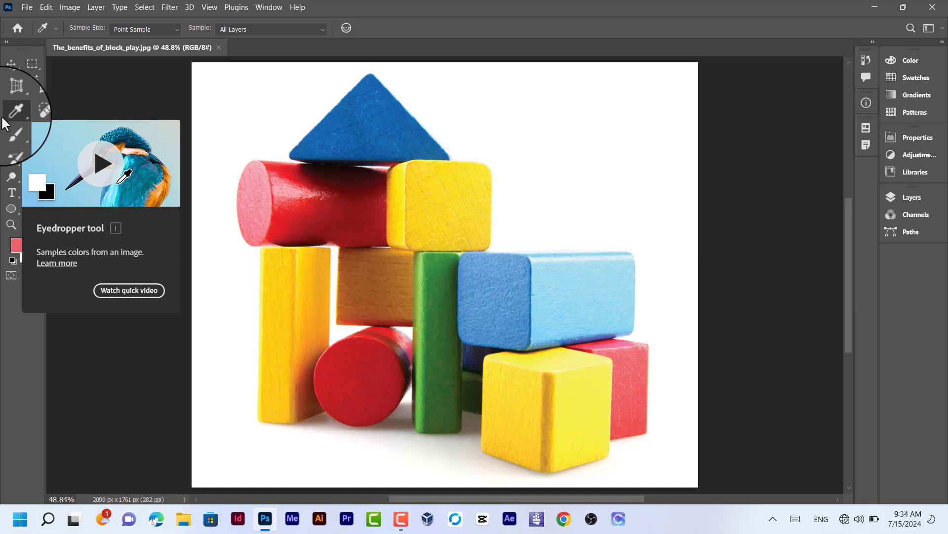
left_click(913, 55)
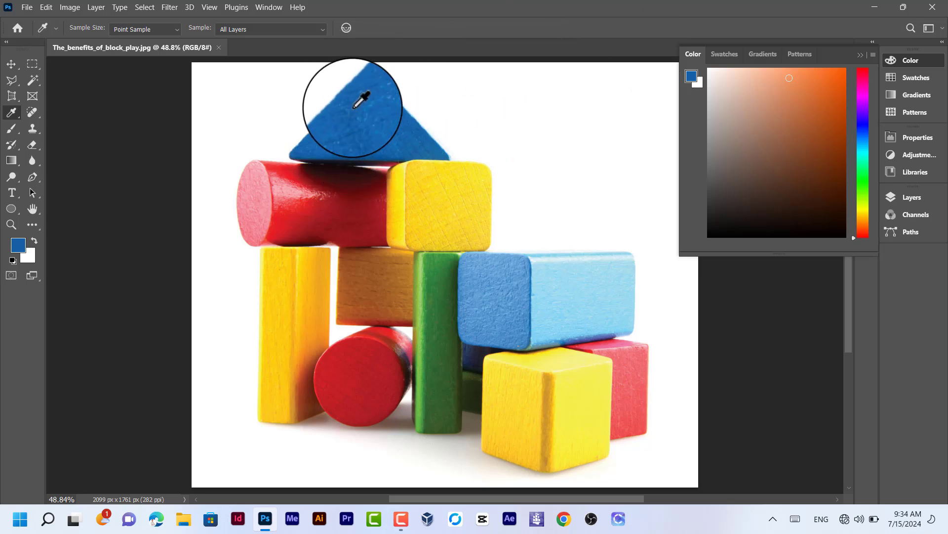
Inspect the hex code of the sampled blue and of a lighter shade in the foreground Color Picker, and cancel.
left_click(692, 76)
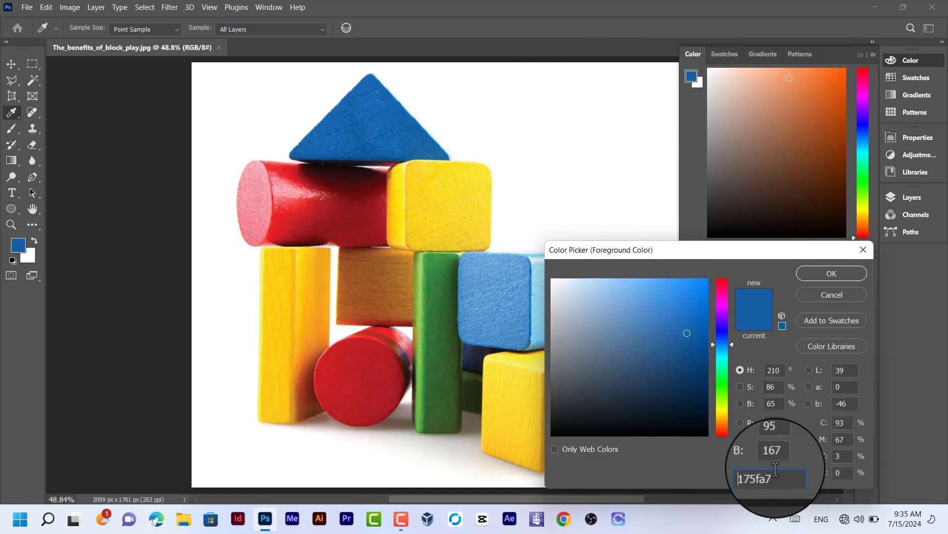
left_click_drag(776, 476, 752, 477)
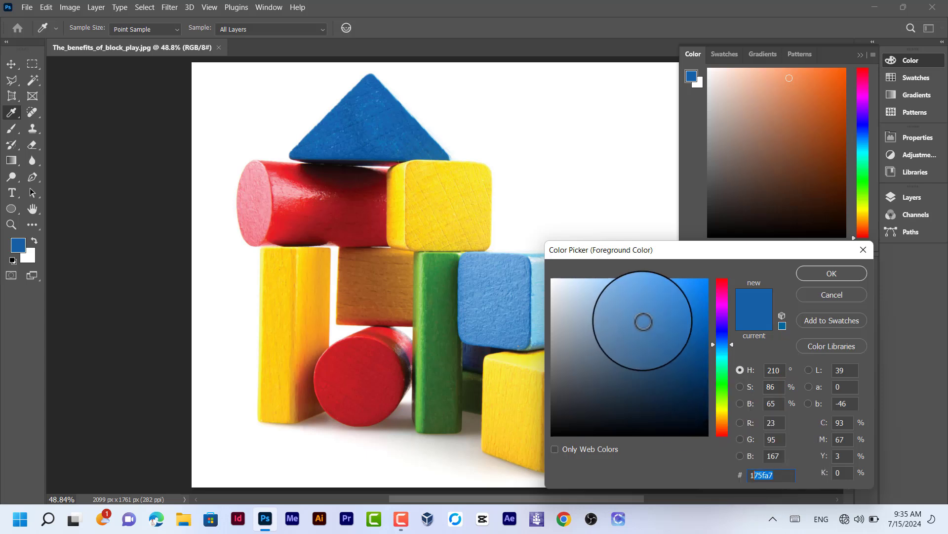
left_click(670, 329)
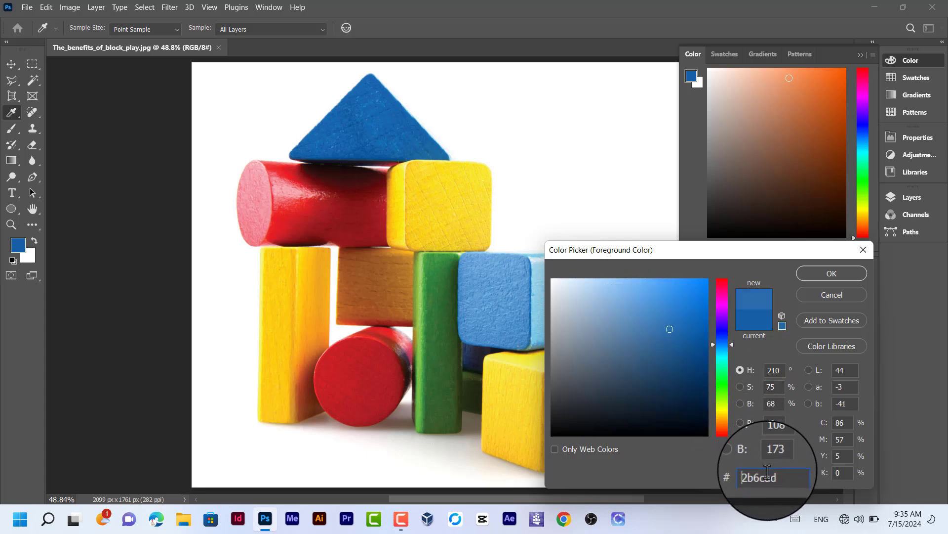
left_click_drag(775, 475, 762, 475)
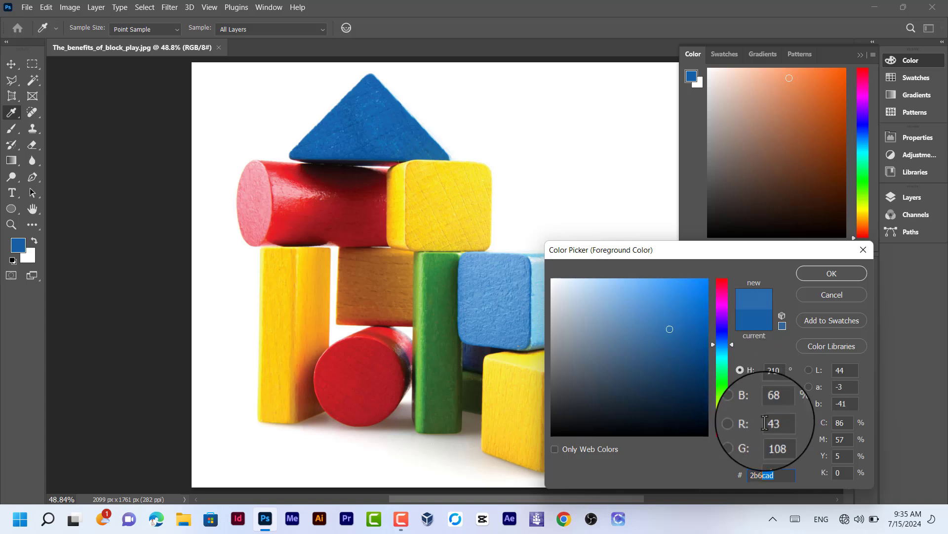
left_click(836, 297)
Sample the upper yellow block, check its hex code in the Color Picker, and sample the green block.
left_click(452, 203)
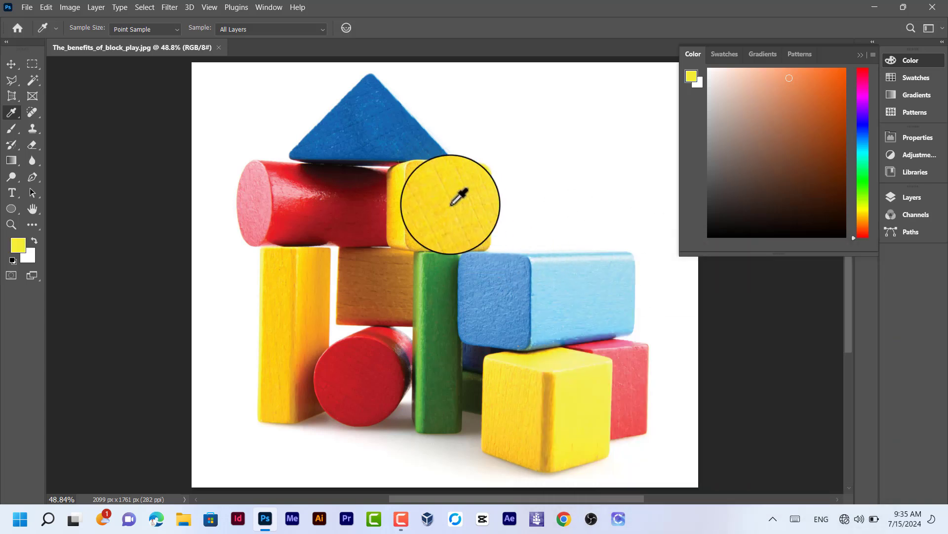
left_click(688, 81)
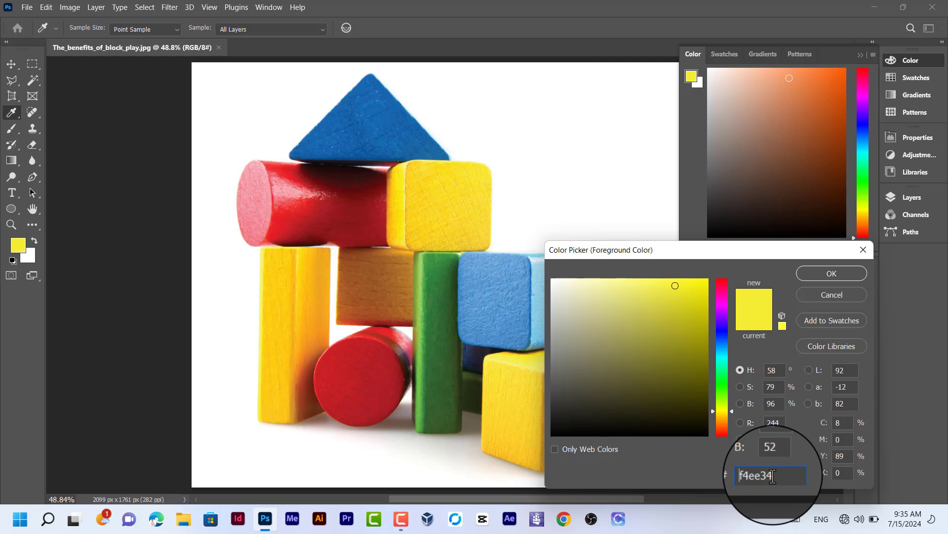
left_click(838, 295)
left_click_drag(539, 296, 431, 310)
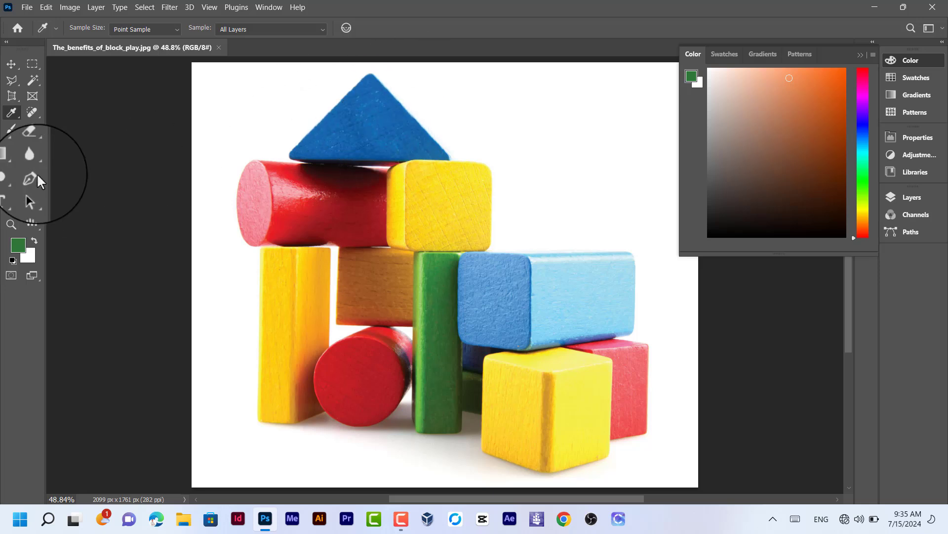
Sample the triangular block's blue and add the text "ncdnksmdsmdk" in that color within the white area beside the triangle.
left_click(374, 124)
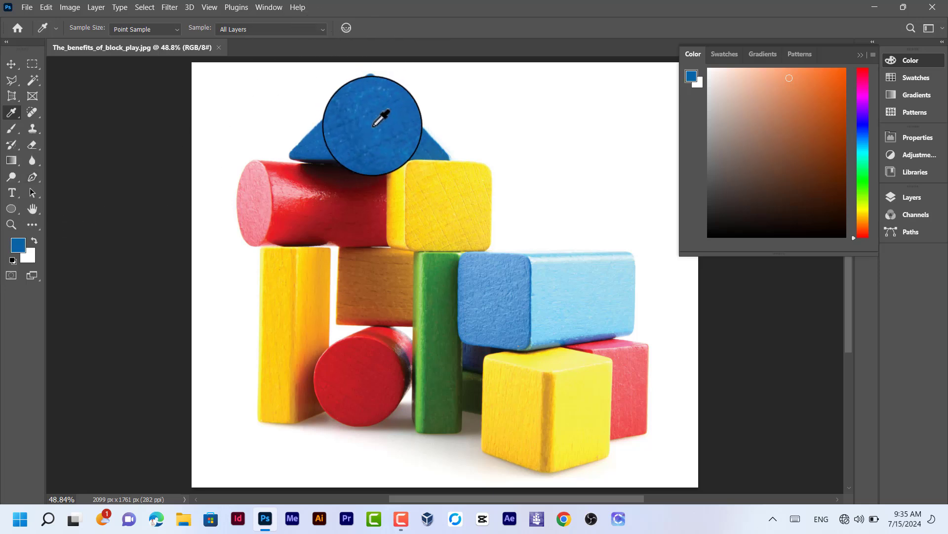
left_click(12, 192)
left_click(491, 94)
left_click(492, 94)
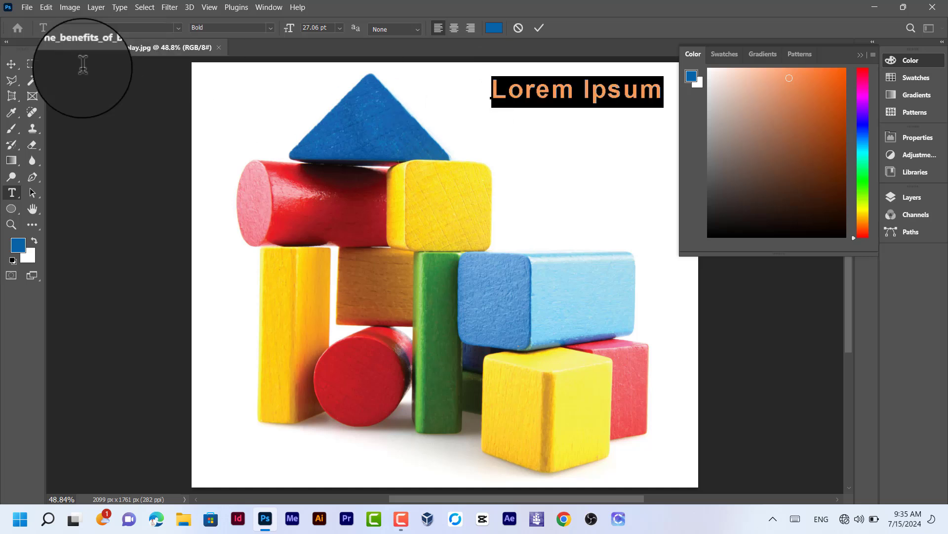
type("ncdnksmdsmdk")
left_click(12, 66)
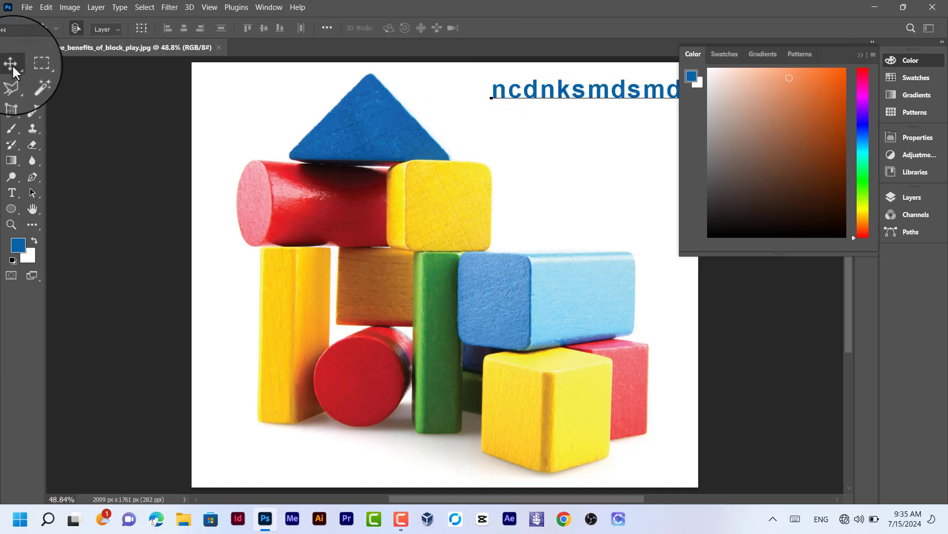
left_click_drag(592, 95, 553, 121)
Try to recolor the selected text with yellow sampled from the upper yellow block.
double_click(553, 121)
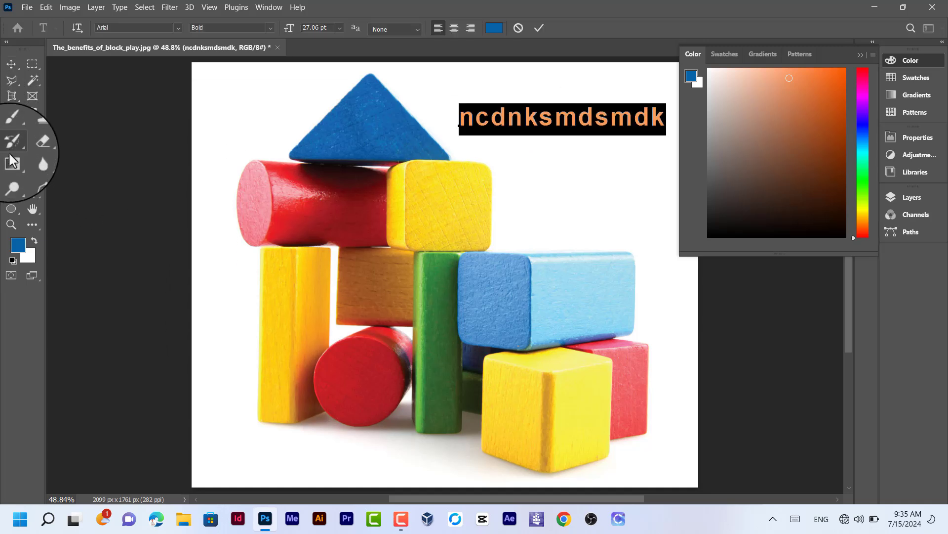
left_click(11, 112)
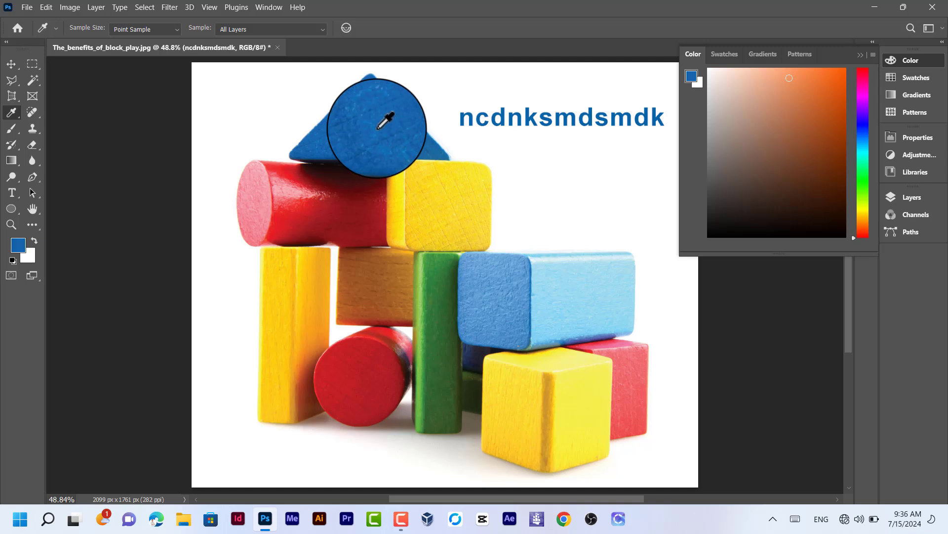
left_click(446, 200)
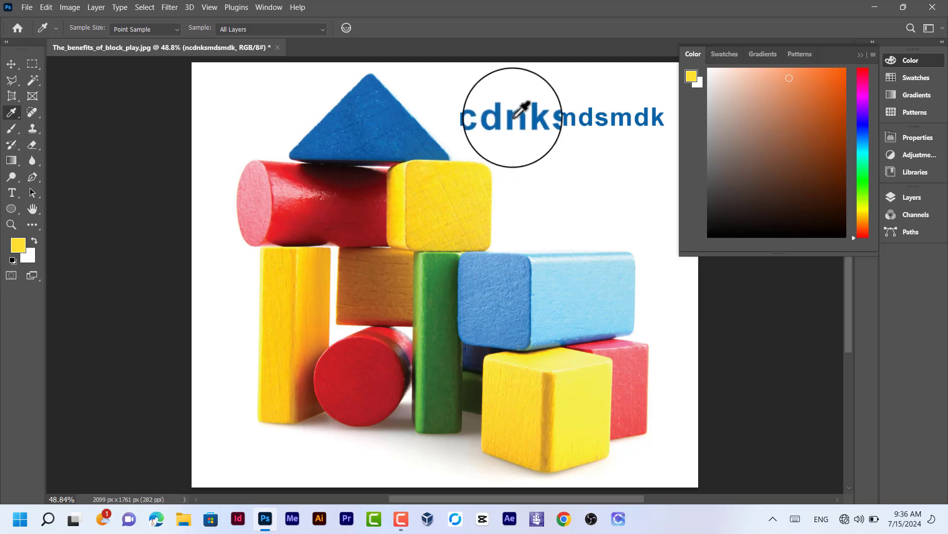
left_click(11, 64)
double_click(524, 122)
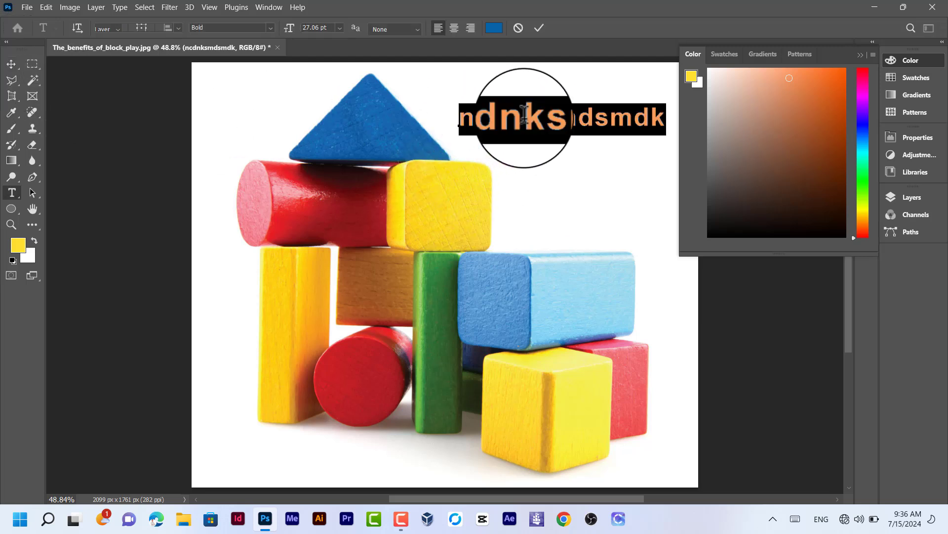
Sample a light blue from the image as the foreground color with the Eyedropper and collapse the Color panel.
left_click(11, 114)
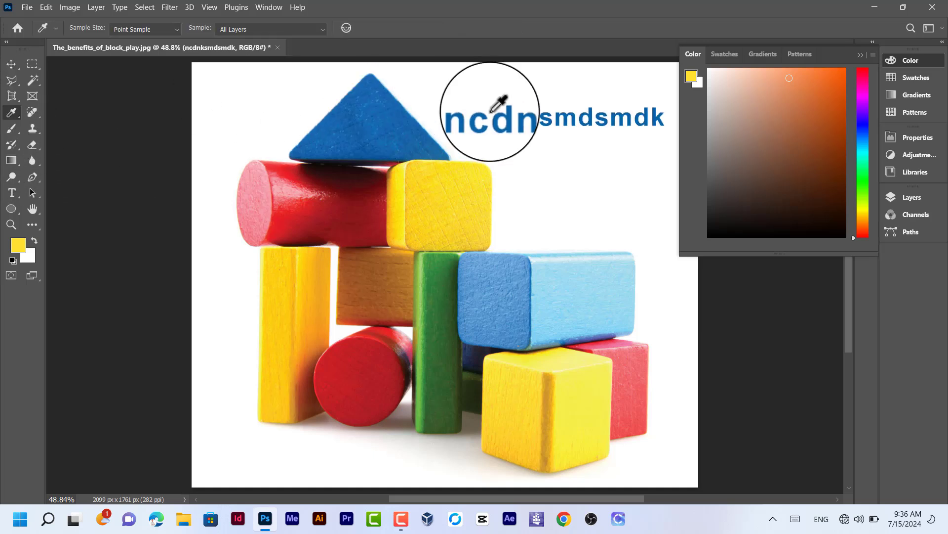
left_click_drag(513, 130, 859, 53)
left_click(860, 55)
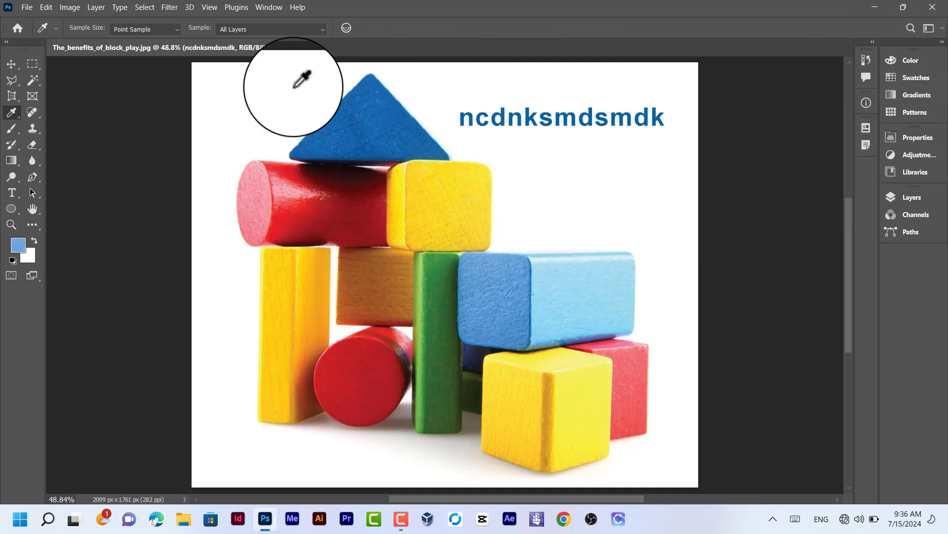
Try the colors 3092db, 8faec5, e0e0e0 and 047cd5 on the text in its Color Picker, and cancel.
left_click(11, 63)
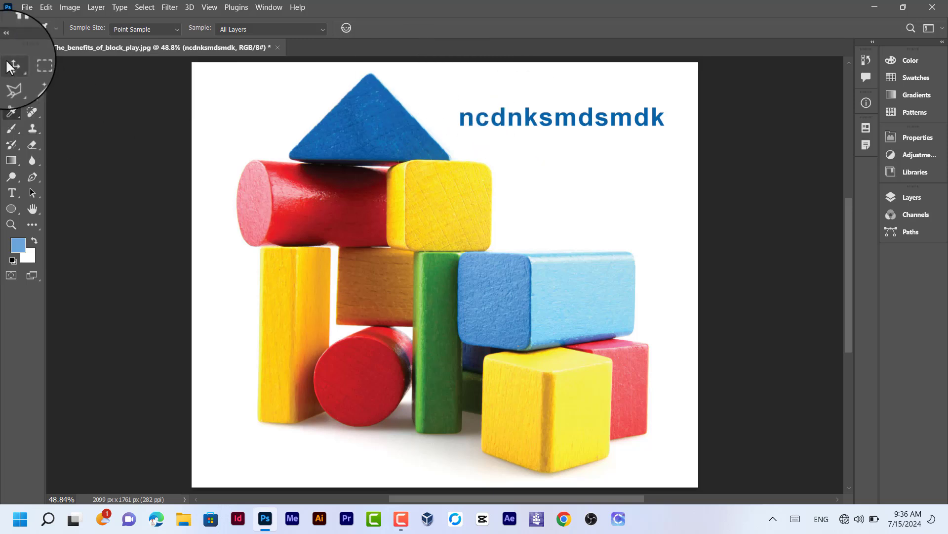
double_click(563, 118)
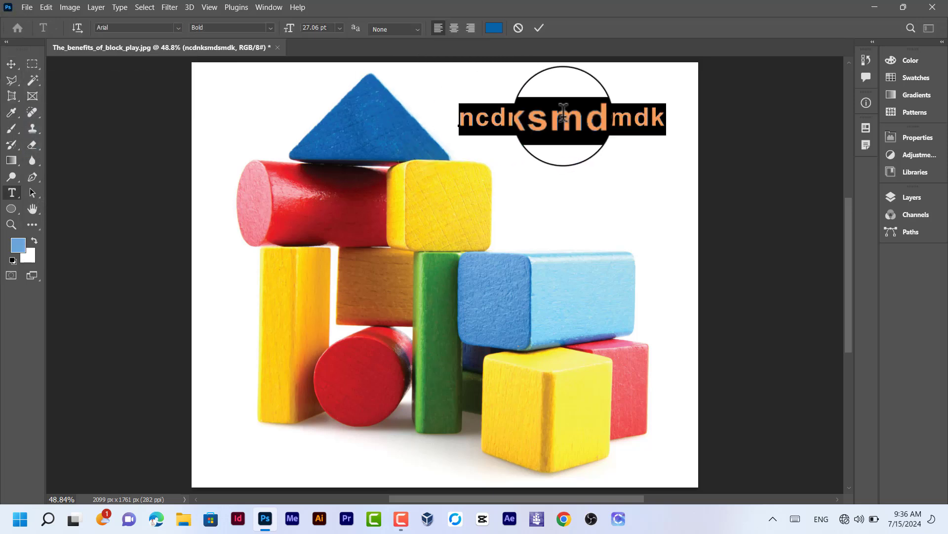
left_click(493, 29)
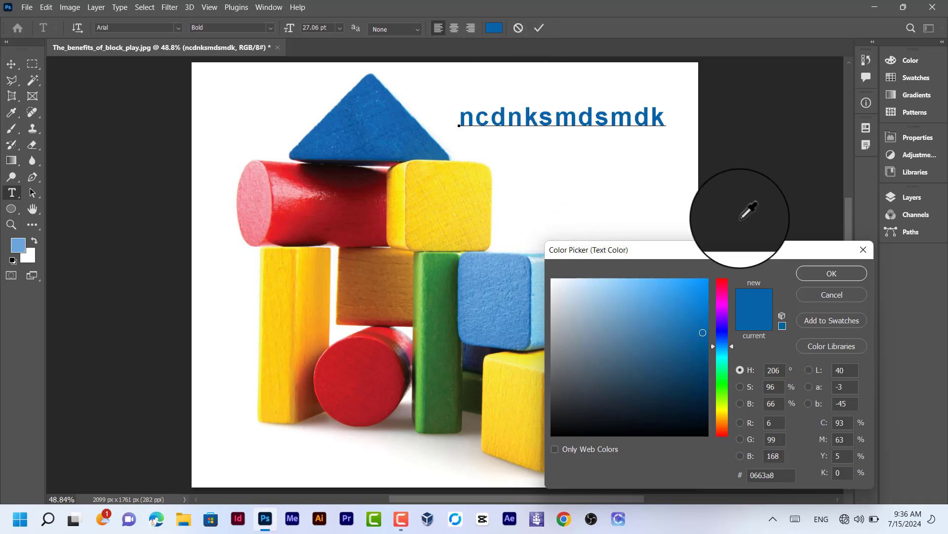
left_click(834, 294)
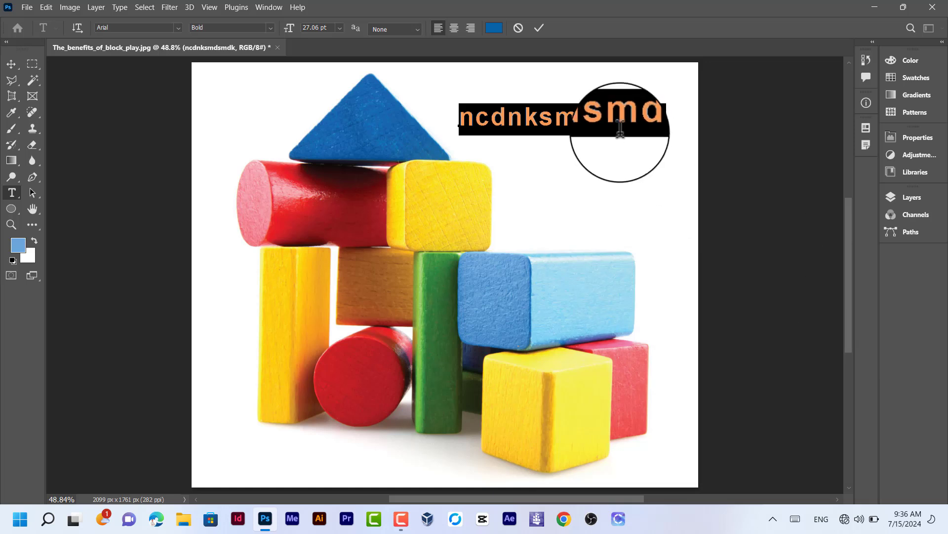
left_click(494, 29)
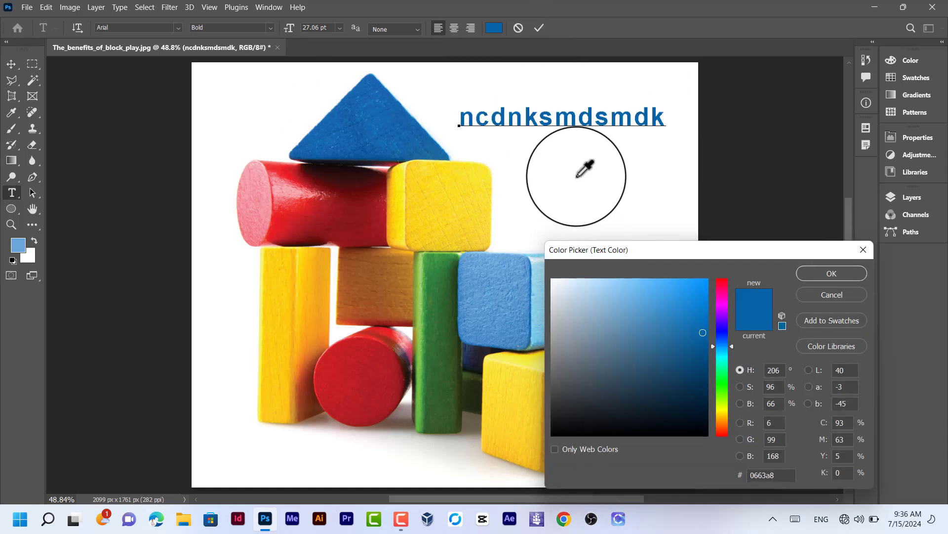
left_click(675, 301)
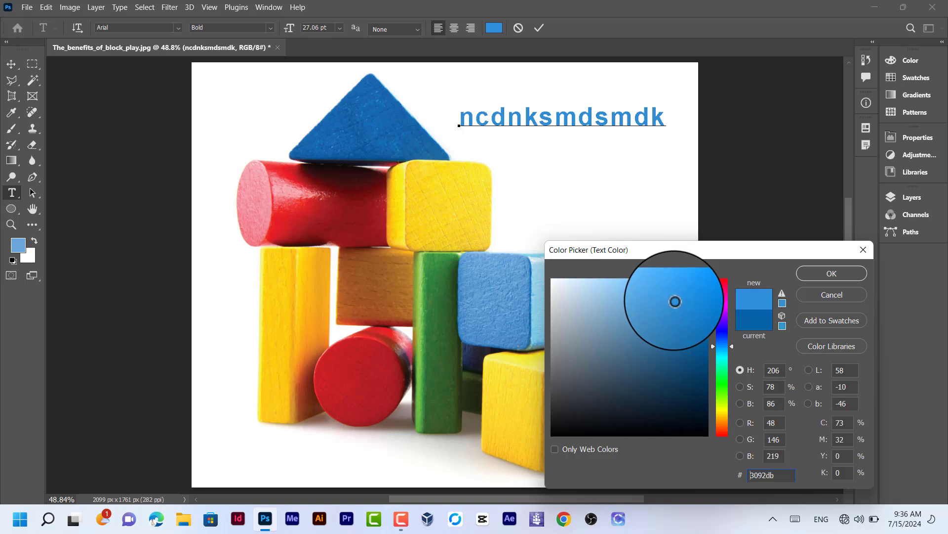
left_click(627, 364)
left_click(591, 345)
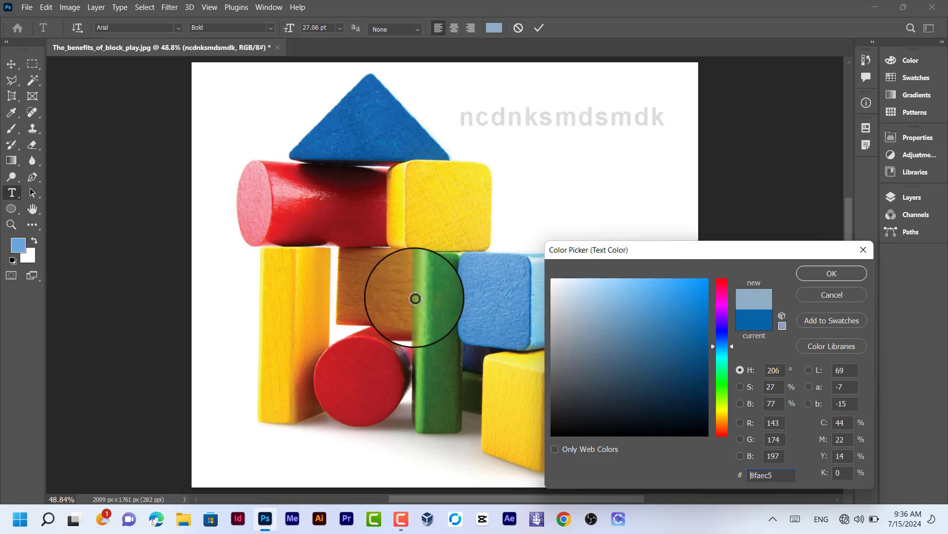
left_click(453, 251)
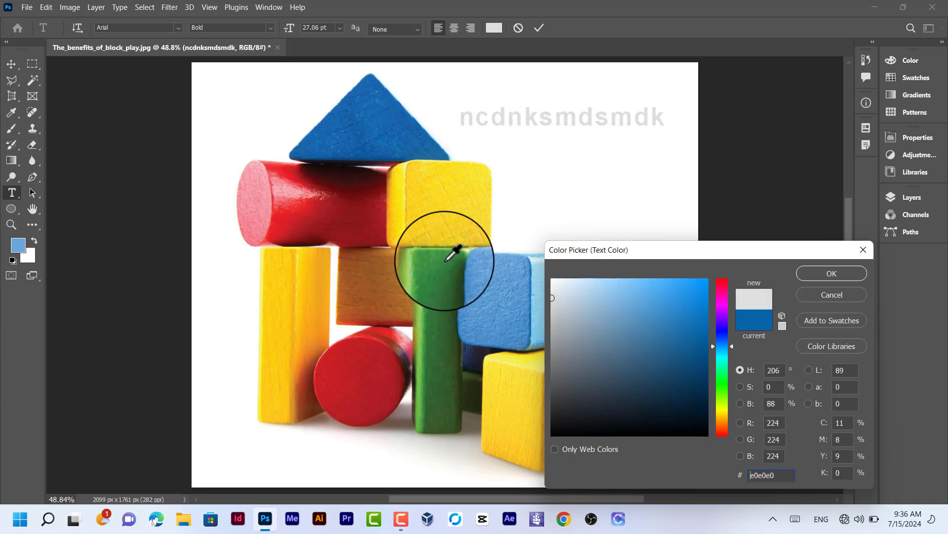
left_click(704, 304)
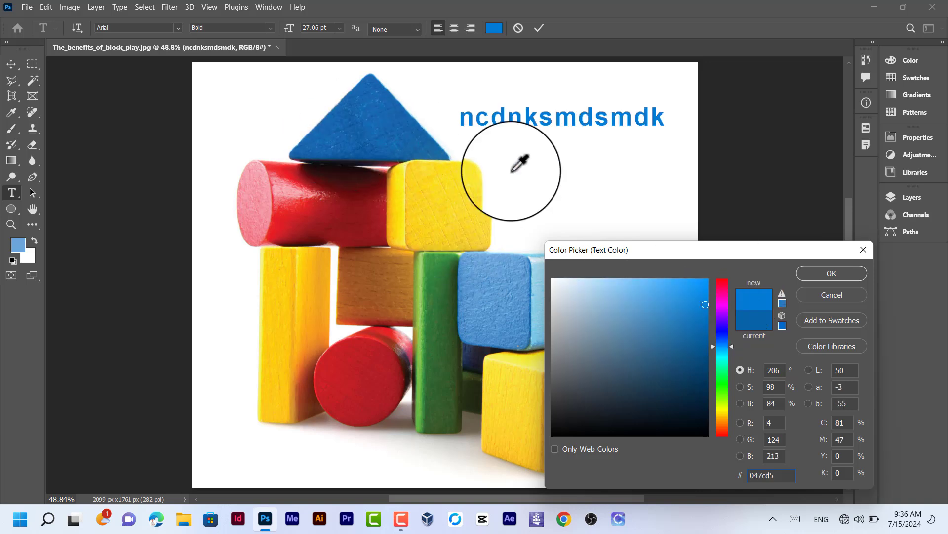
left_click(846, 302)
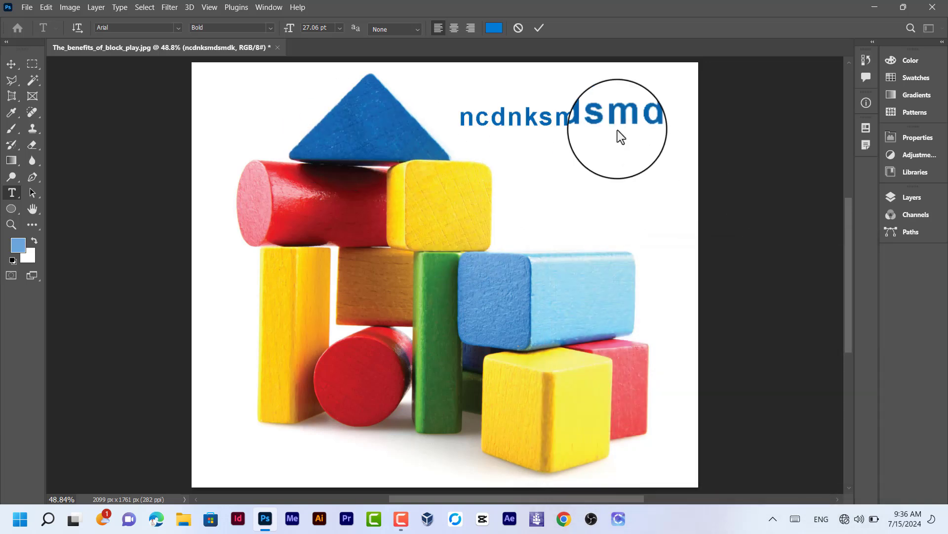
Finish editing the text and delete its layer, leaving only the block image.
left_click(541, 30)
key("v")
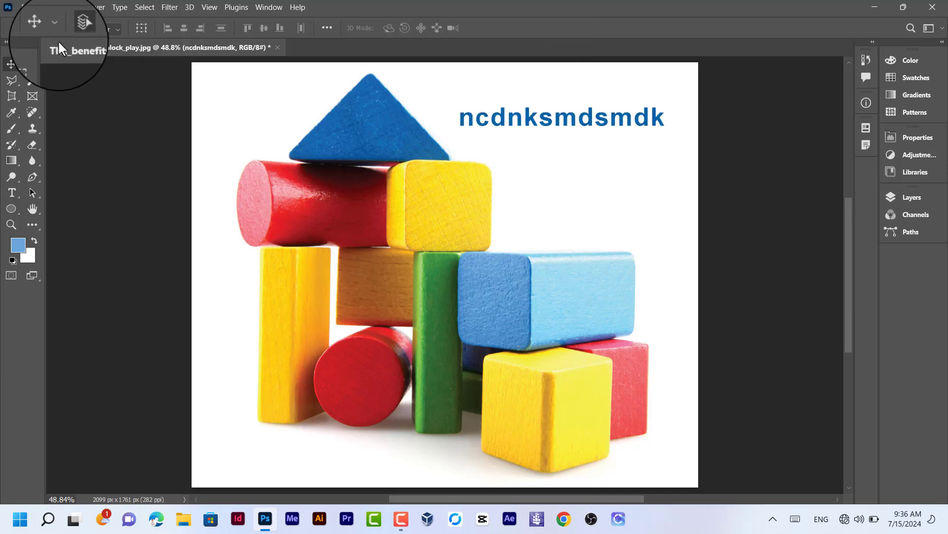
key("Delete")
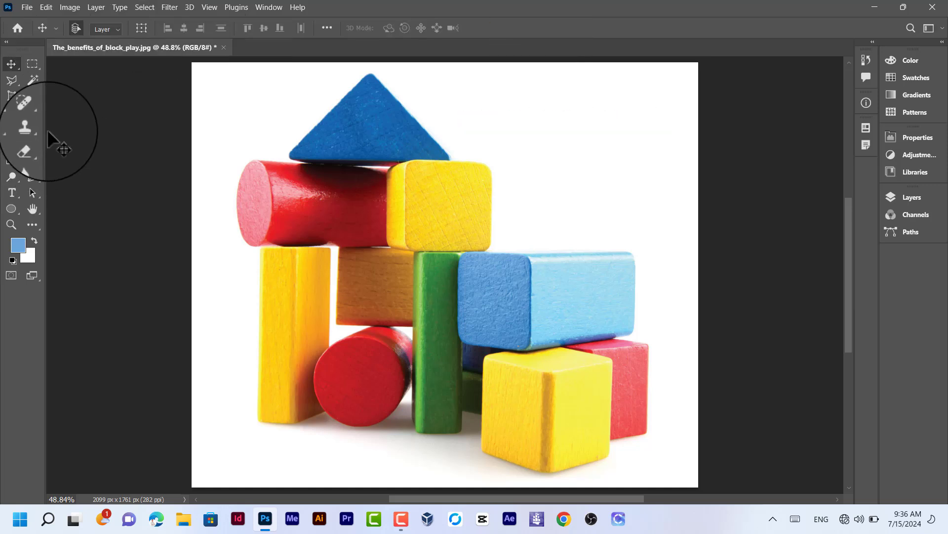
Switch from the Eyedropper to the Color Sampler Tool.
left_click(12, 114)
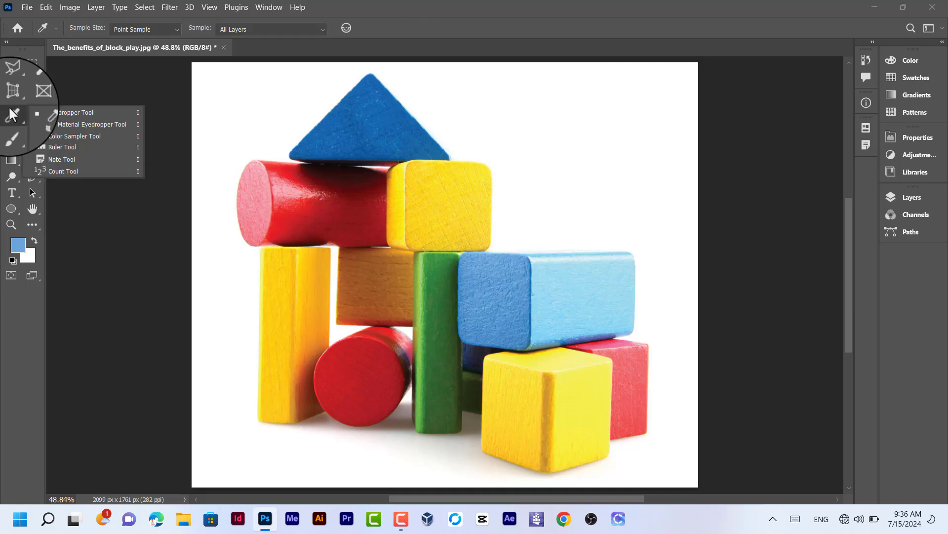
left_click(99, 138)
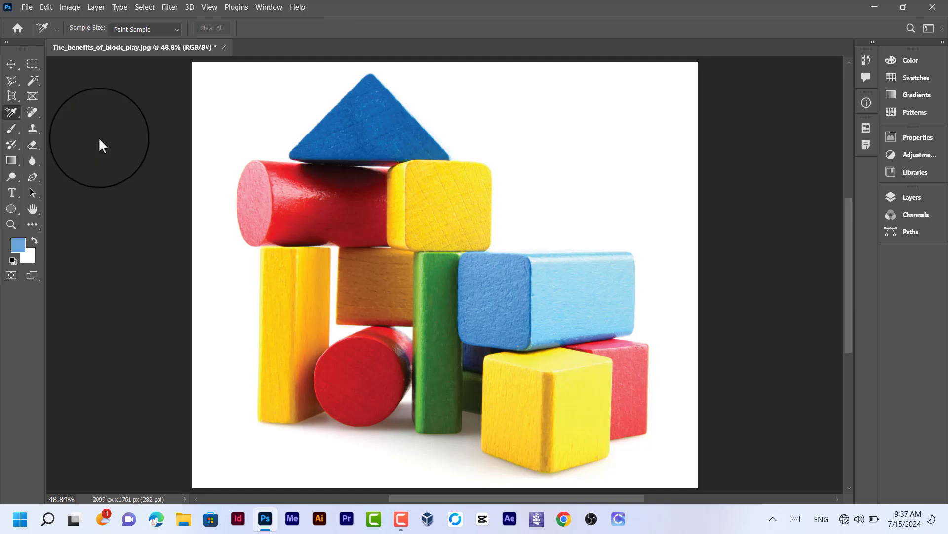
Place color sampler points on the blue triangle's lower corner, its apex and the upper yellow block.
left_click(291, 154)
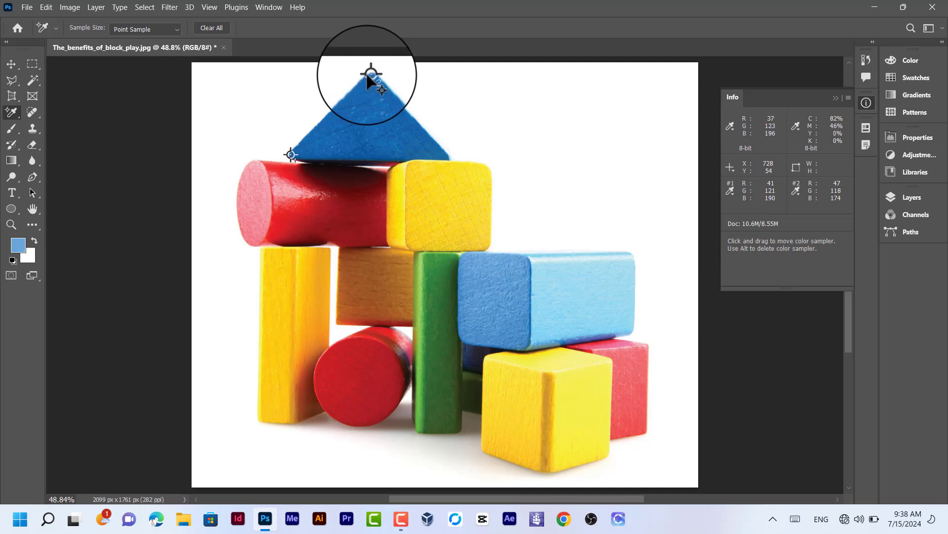
left_click(410, 166)
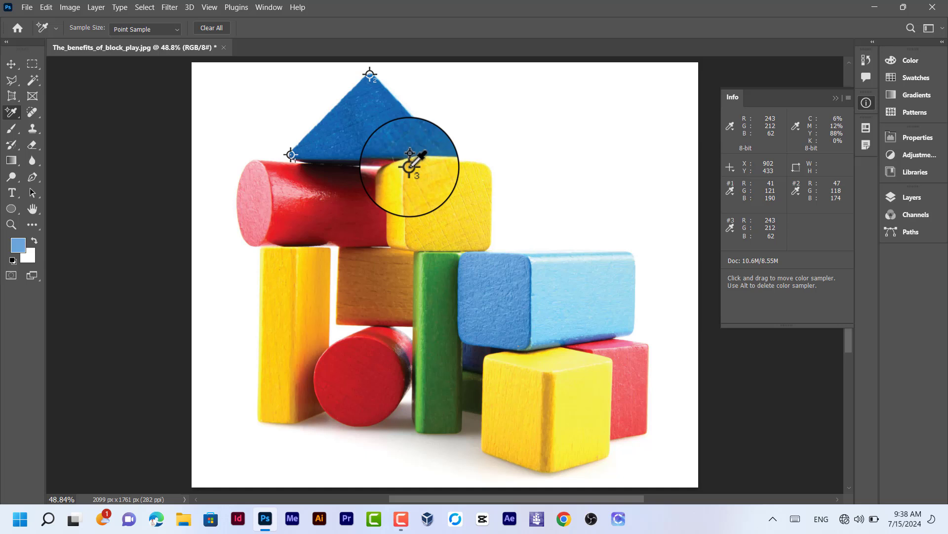
Measure the blue triangle's base with the Ruler Tool, adjusting the end point to its opposite corner.
right_click(9, 113)
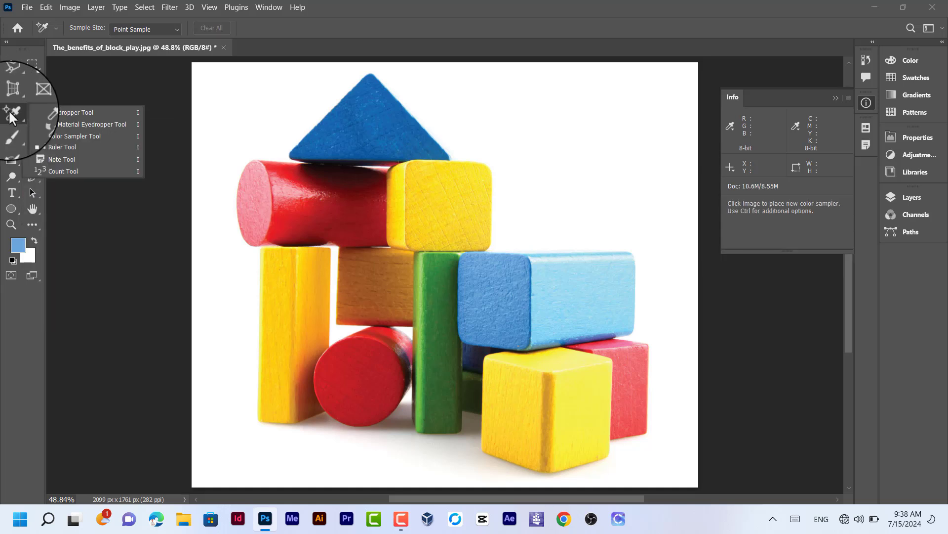
left_click(75, 148)
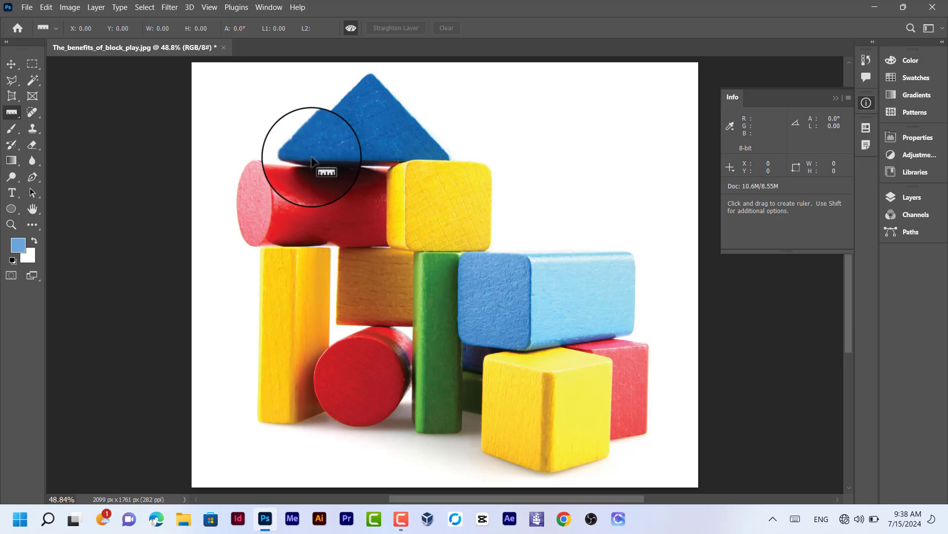
left_click_drag(289, 157, 447, 161)
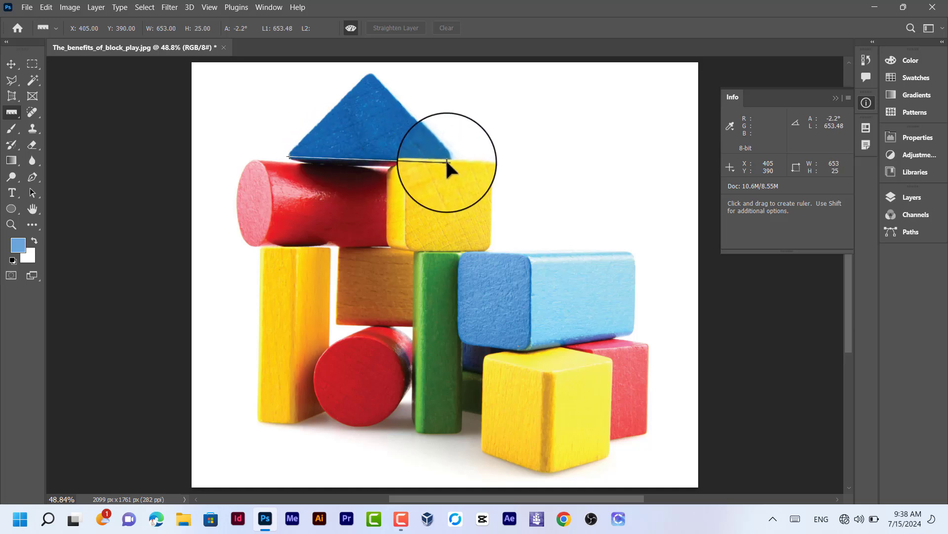
left_click_drag(446, 161, 445, 159)
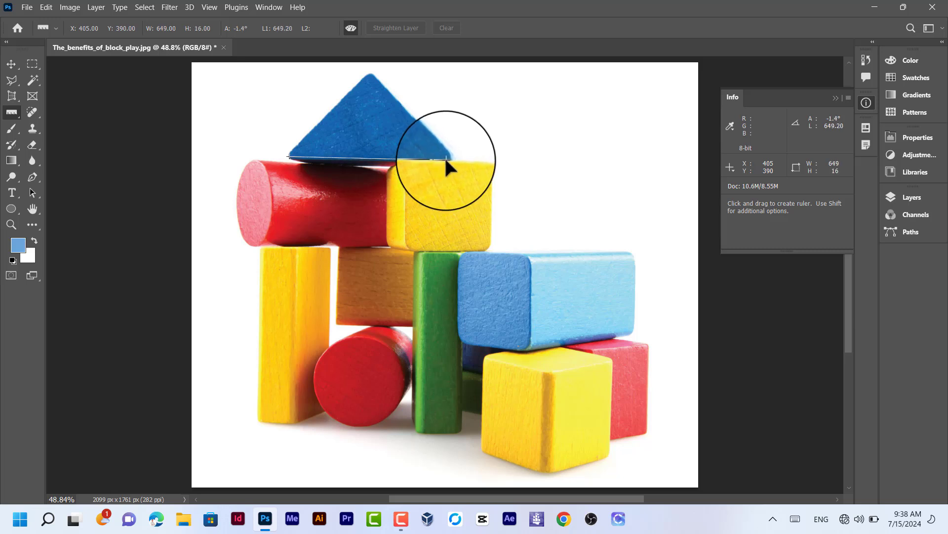
mouse_move(446, 158)
left_mouse_down()
mouse_move(365, 75)
mouse_move(450, 159)
left_mouse_up()
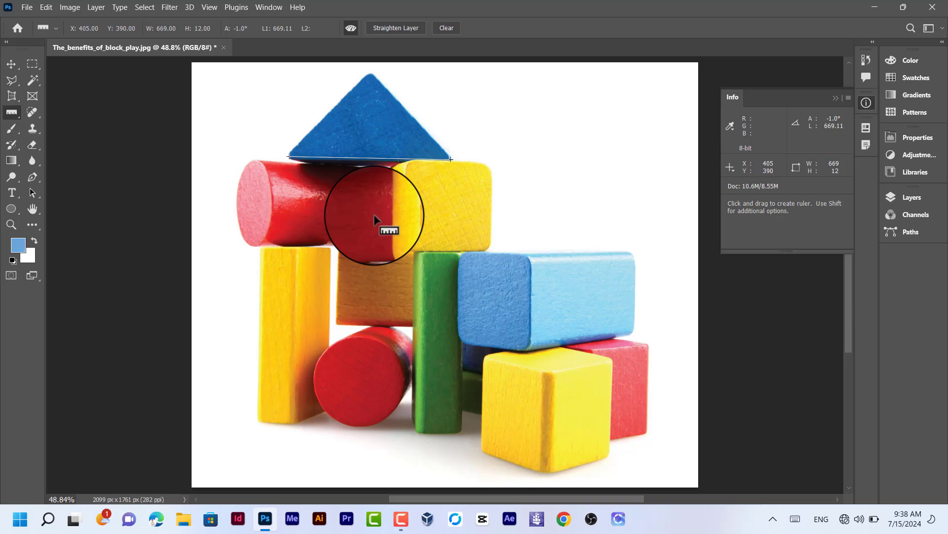
type("ncdnksmdsmdk")
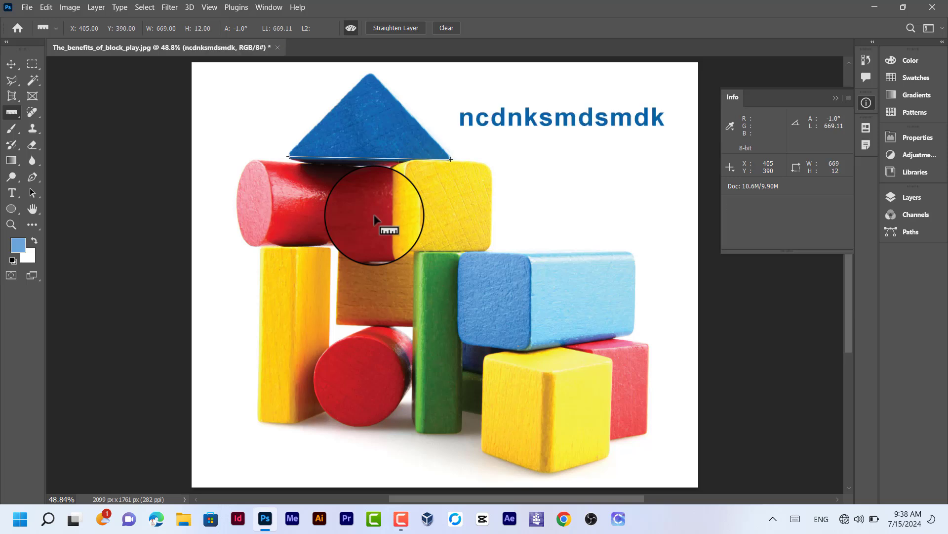
key("z")
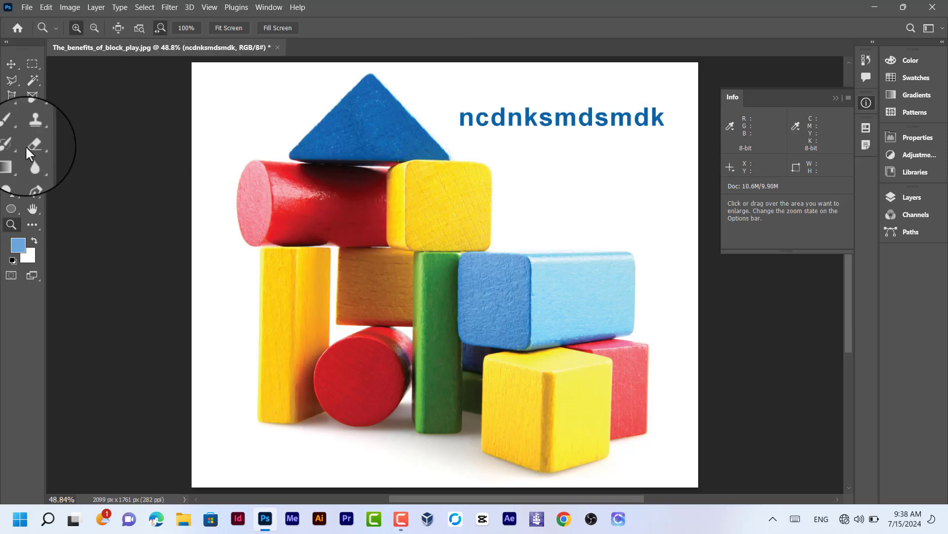
left_click(11, 65)
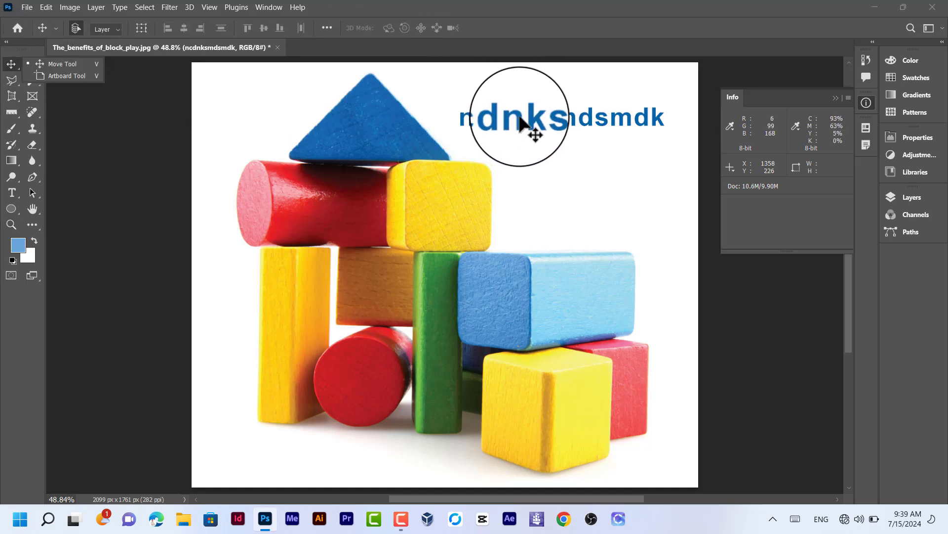
key("ctrl+z")
key("i")
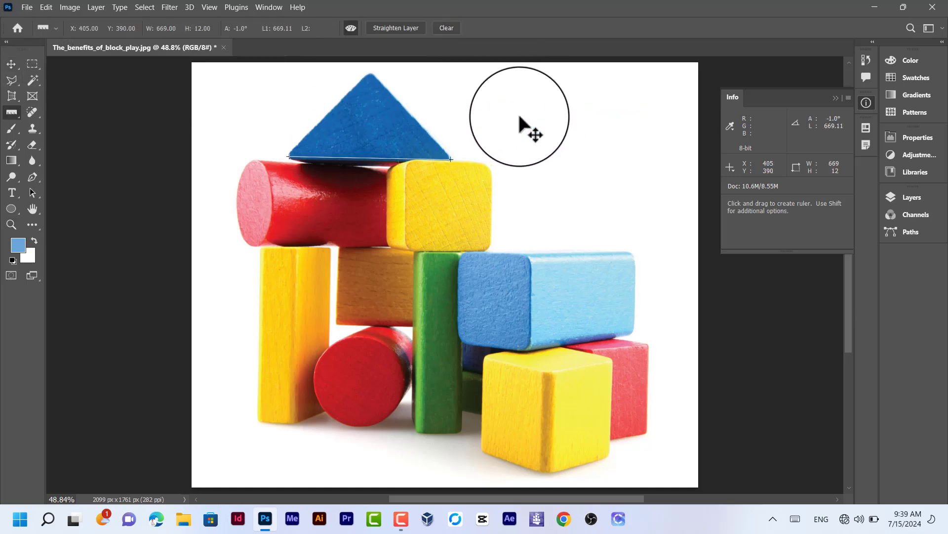
Collapse the Info panel and place four notes in a row on the white area beside the blue triangle with the Note Tool.
right_click(12, 114)
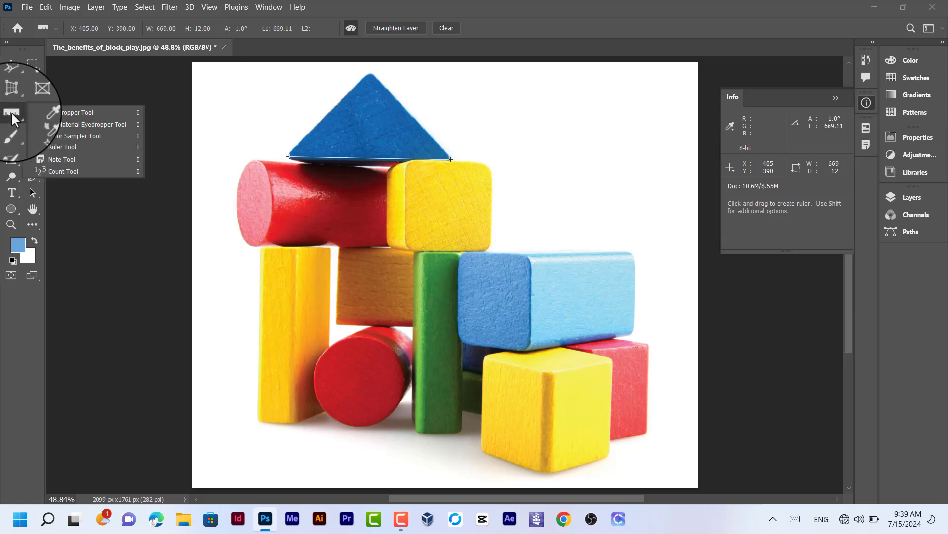
left_click(58, 159)
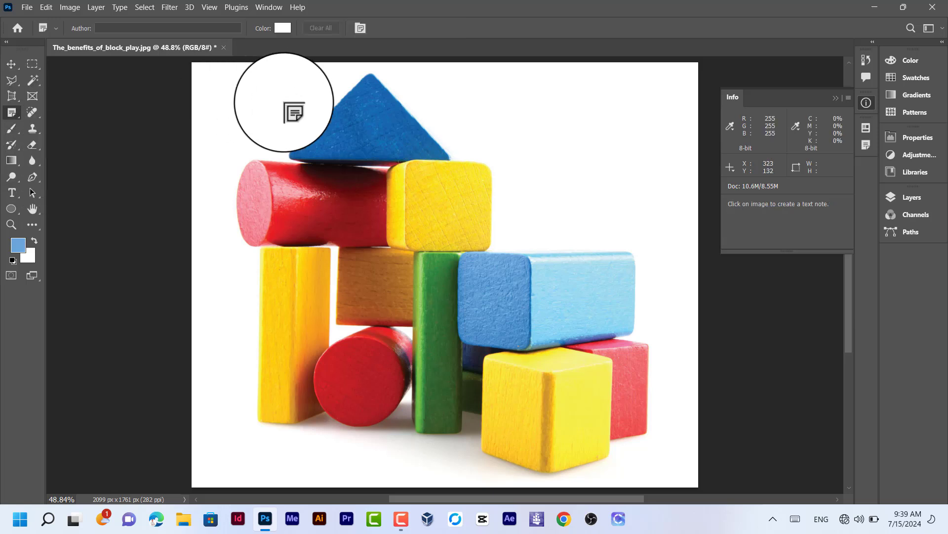
left_click(836, 98)
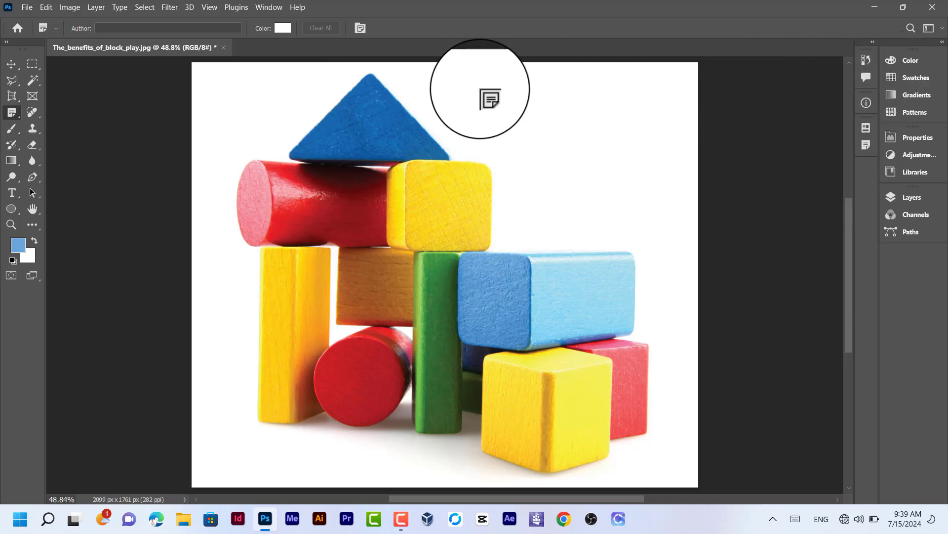
left_click(453, 79)
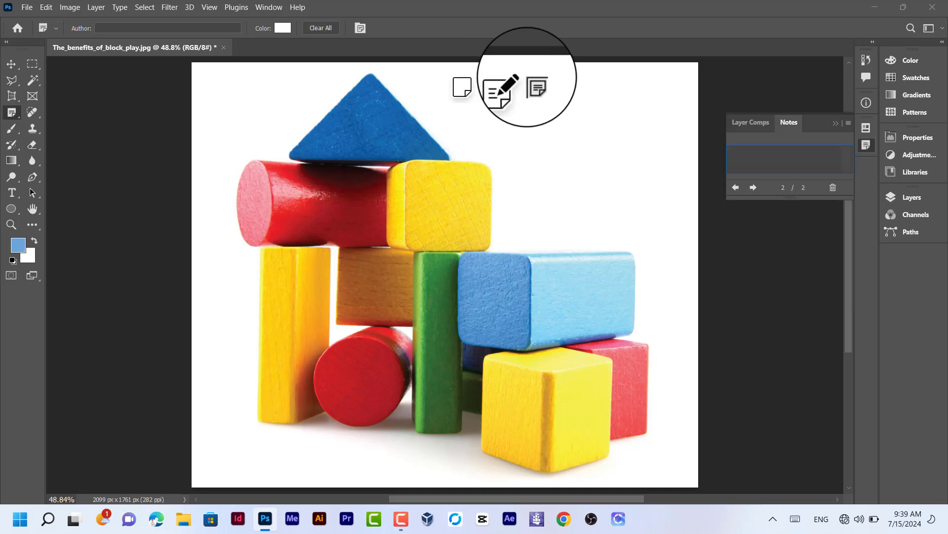
left_click(497, 82)
left_click(544, 87)
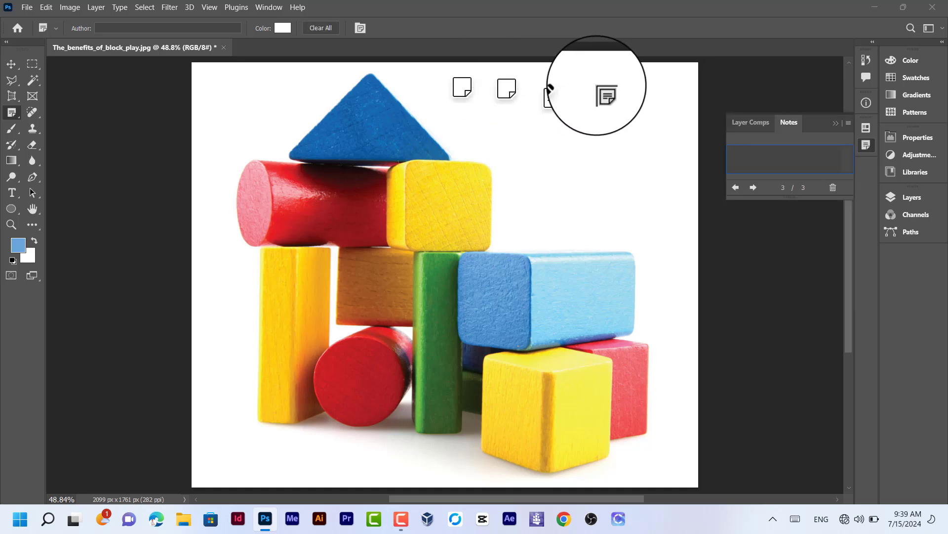
left_click(600, 86)
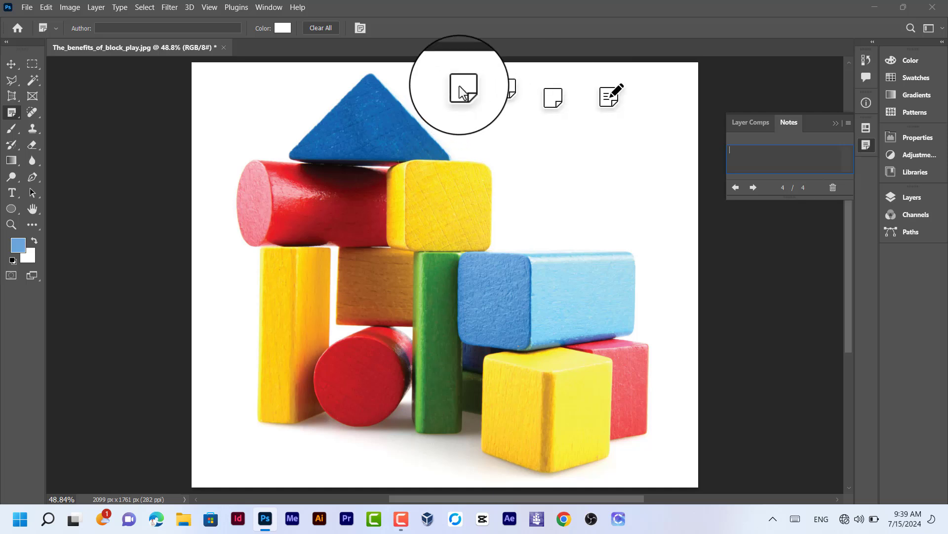
Enter a person's name as the note text, working from the fourth note back to the first.
left_click(749, 155)
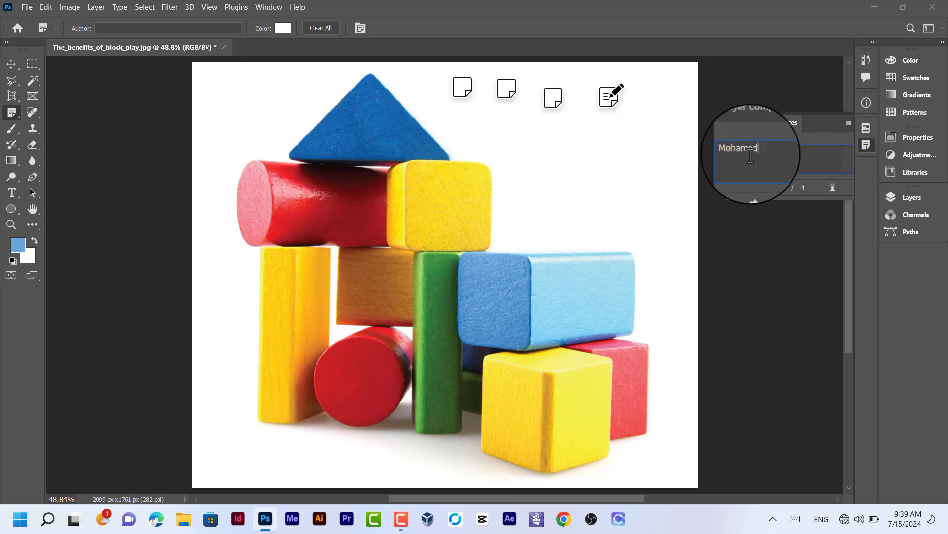
left_click(549, 97)
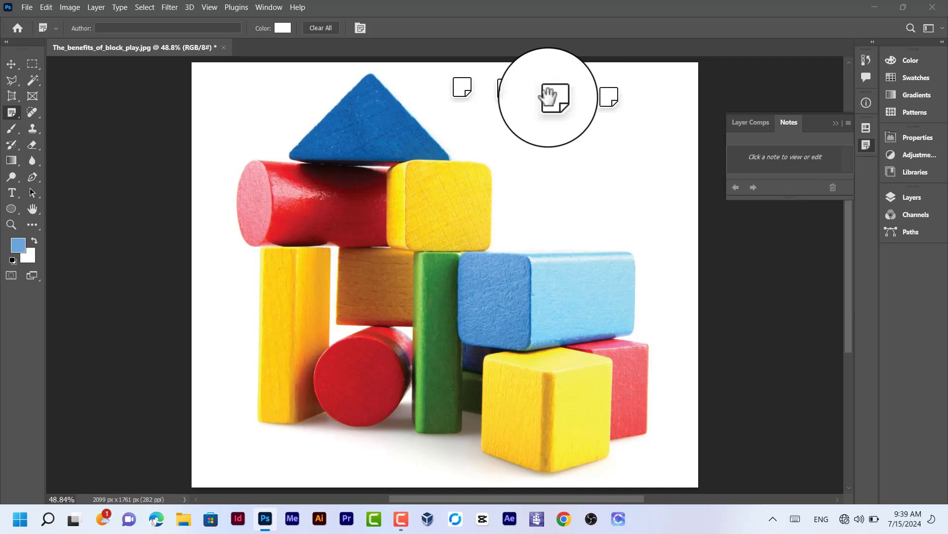
left_click(549, 96)
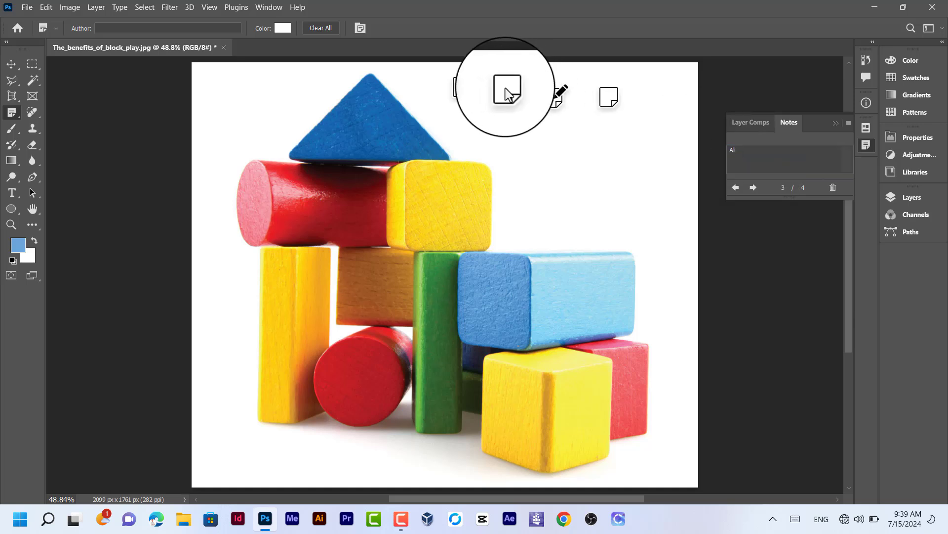
left_click(759, 158)
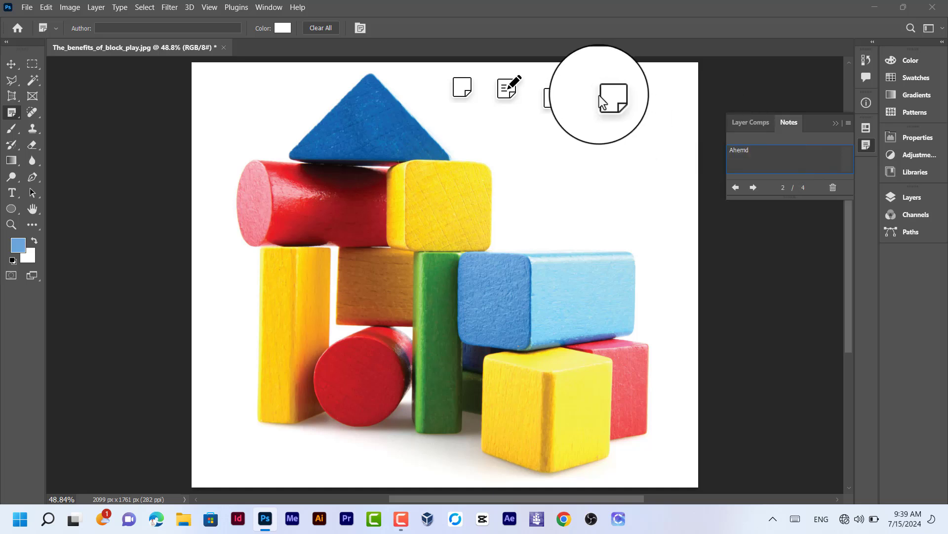
left_click(458, 85)
left_click(778, 168)
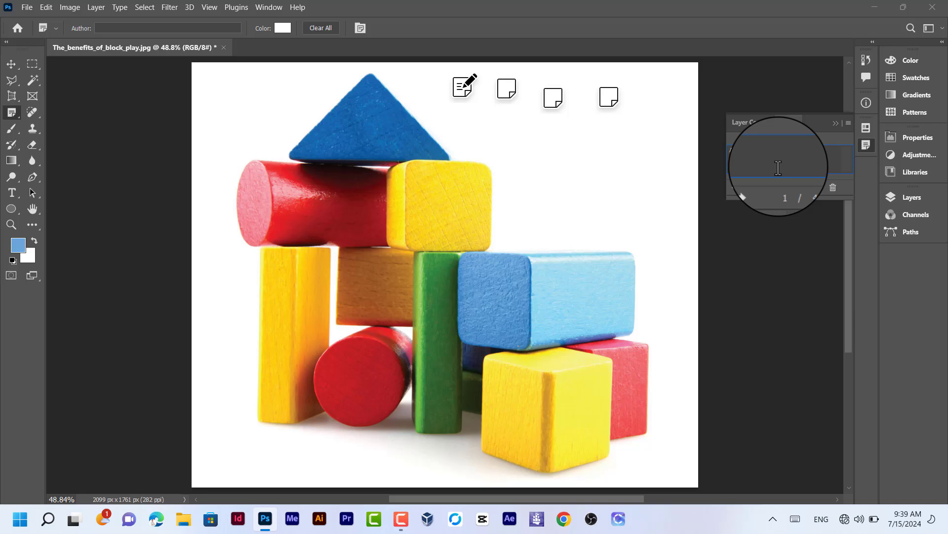
Reopen the notes to review their text, and remove all four from the image.
left_click(505, 88)
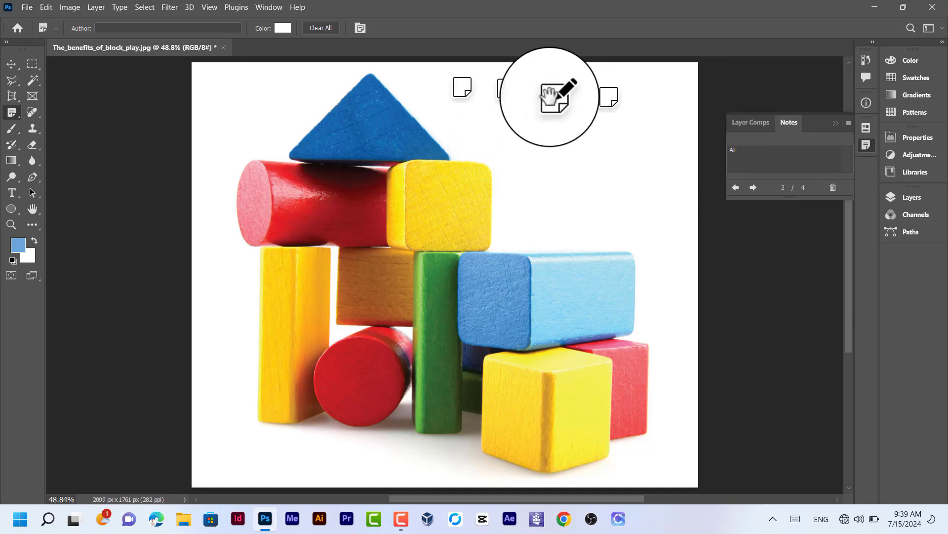
left_click(610, 95)
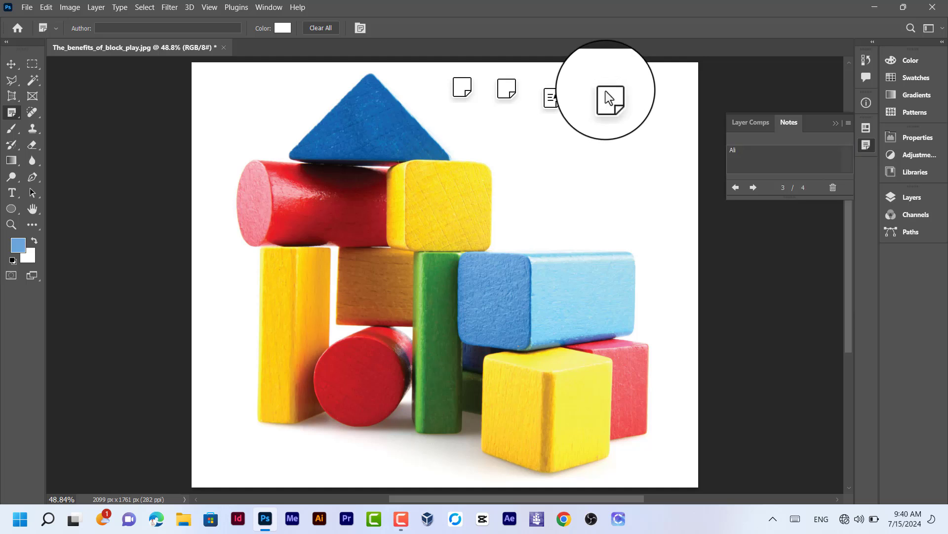
key("ctrl+z")
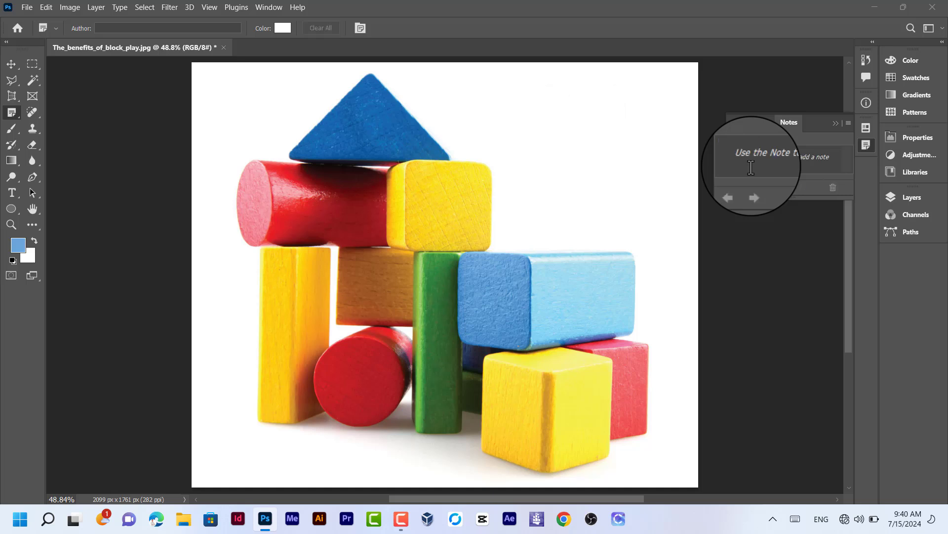
Place a first Count Tool marker on the blue triangle's lower corner and set the count color to f6014c.
right_click(9, 112)
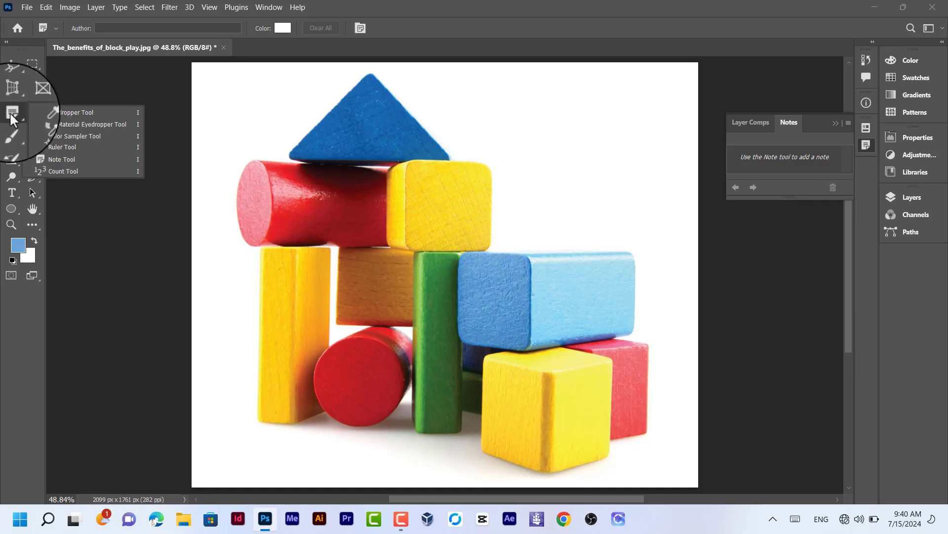
left_click(62, 167)
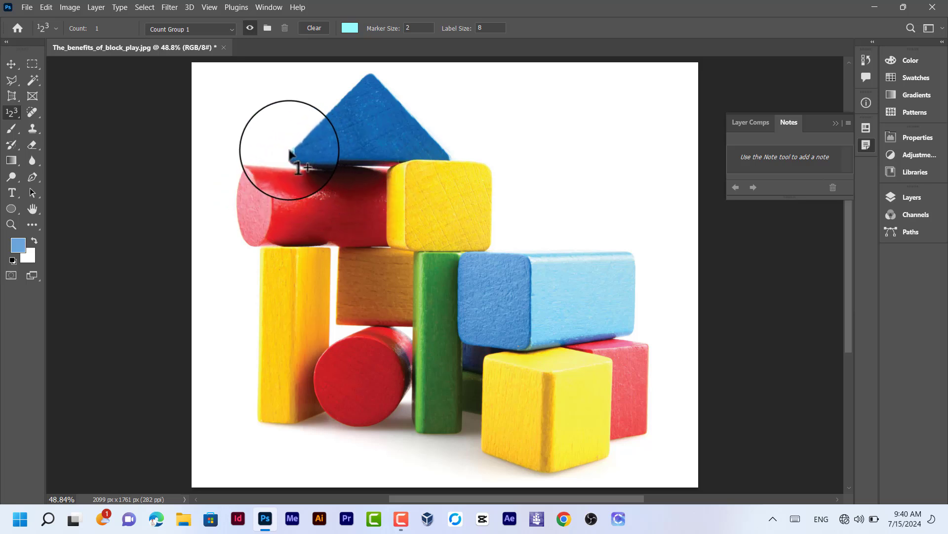
left_click(353, 28)
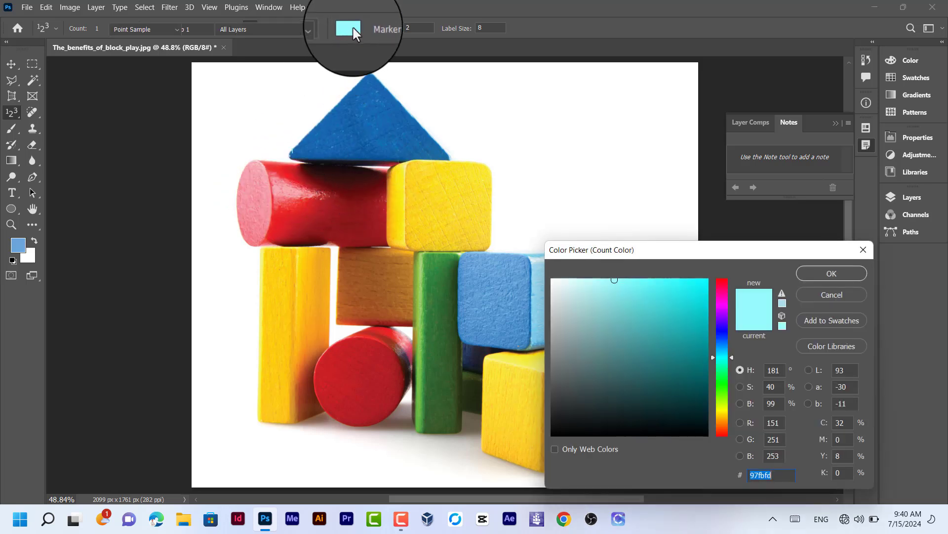
left_click(722, 286)
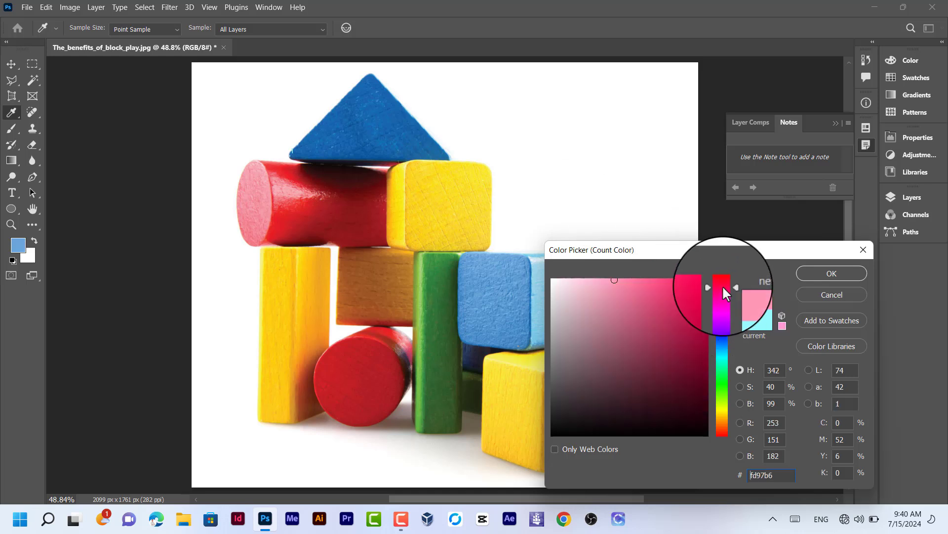
left_click(709, 285)
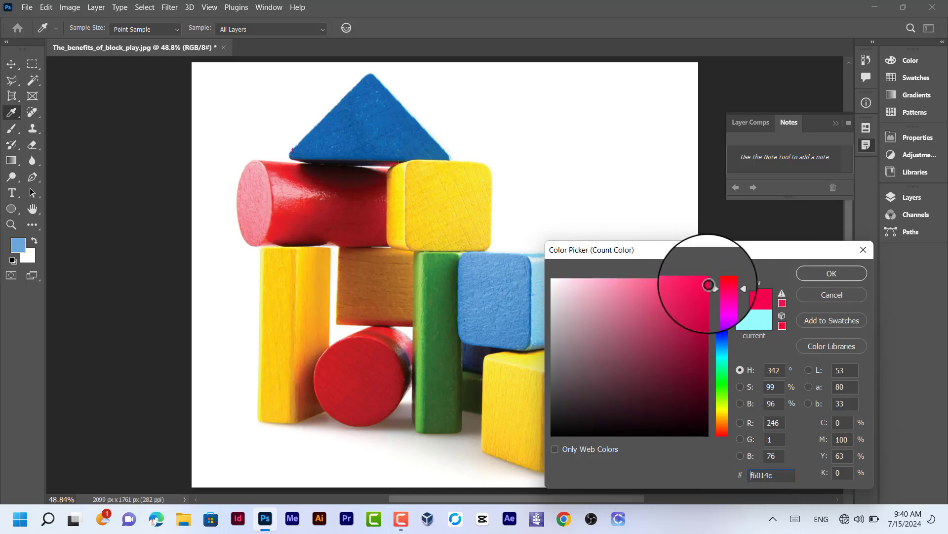
left_click(831, 275)
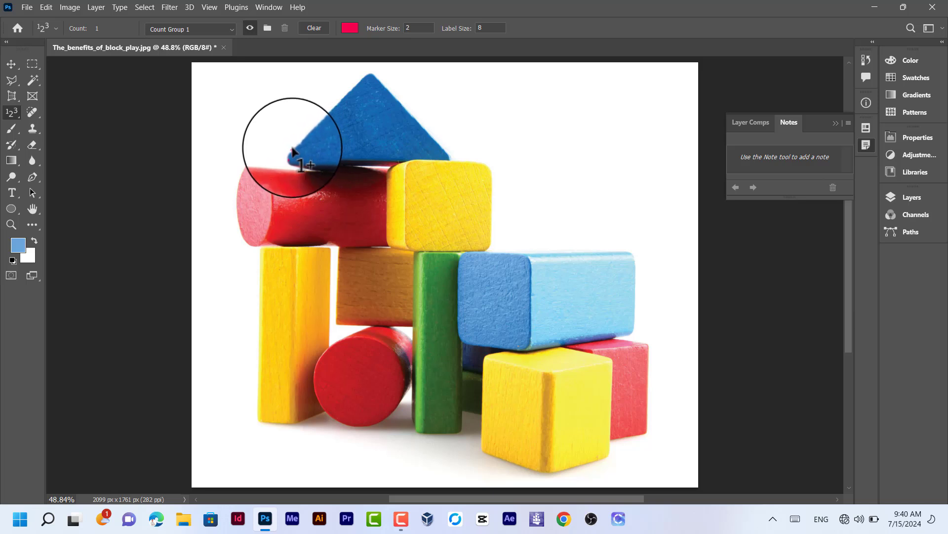
Add count markers 2 and 3 on the upper yellow block's opposite corners and 4 and 5 on the tall yellow block.
left_click(410, 168)
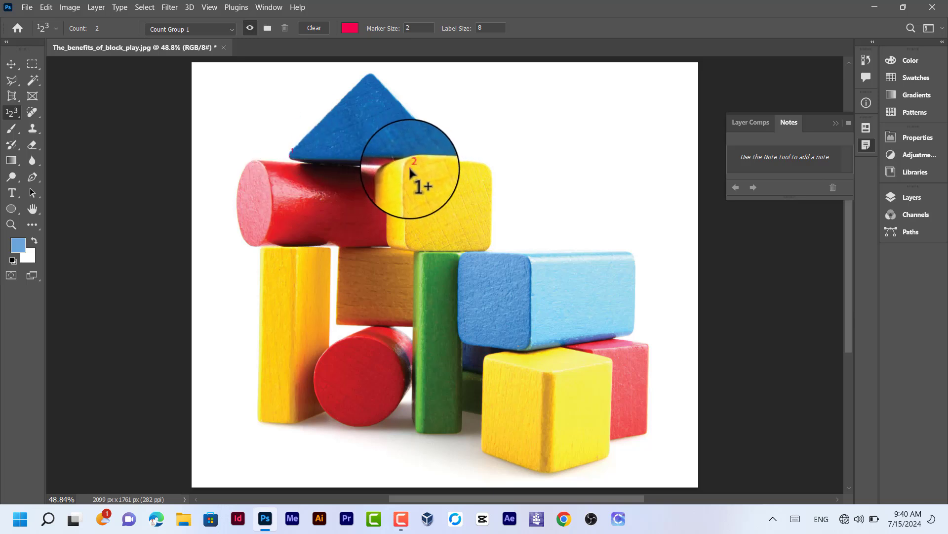
left_click(487, 252)
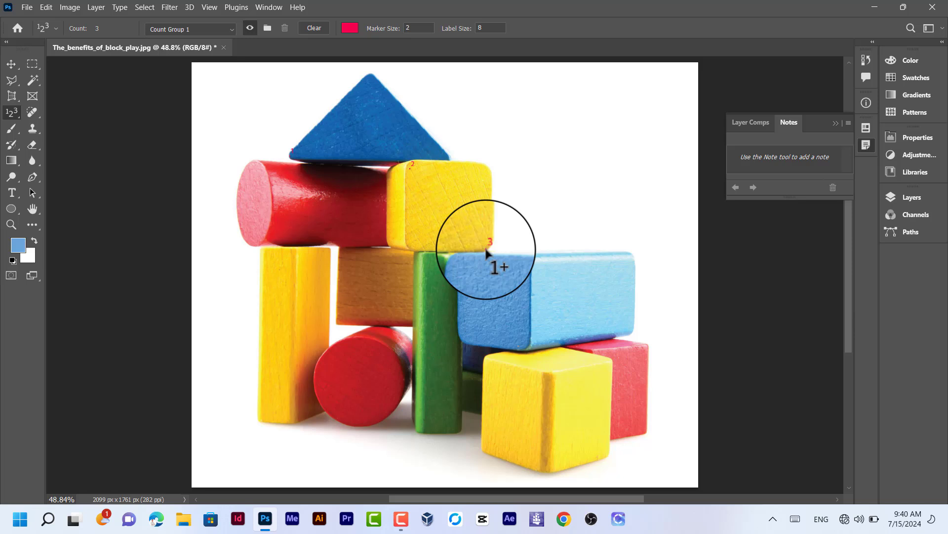
left_click(266, 276)
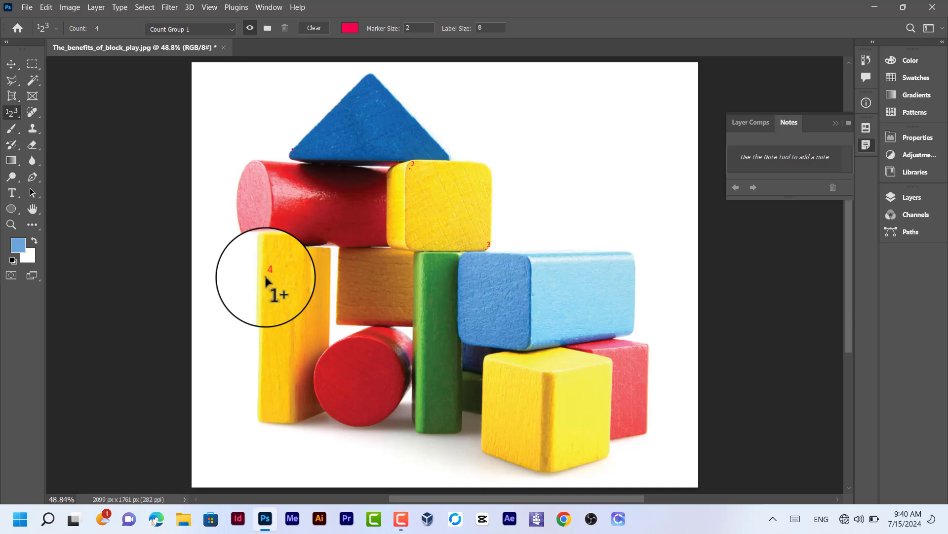
left_click(309, 300)
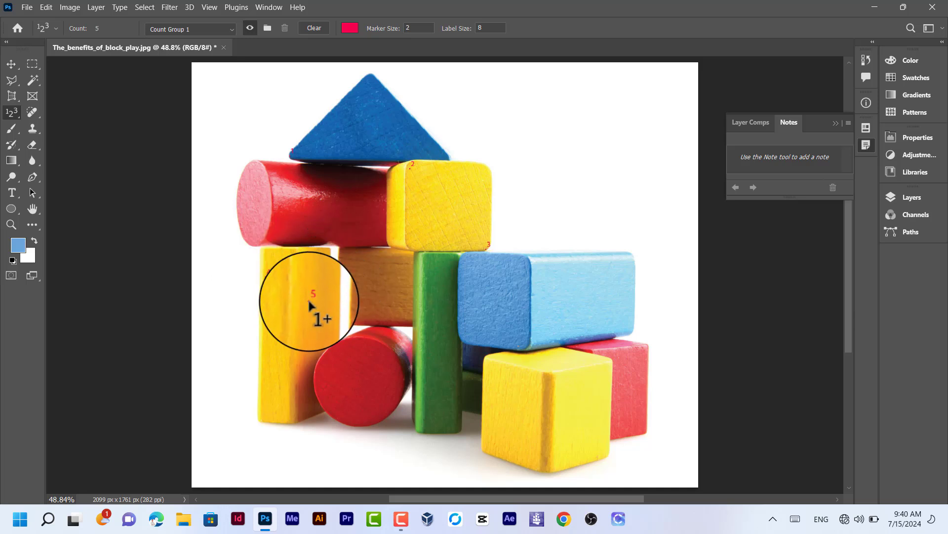
right_click(13, 111)
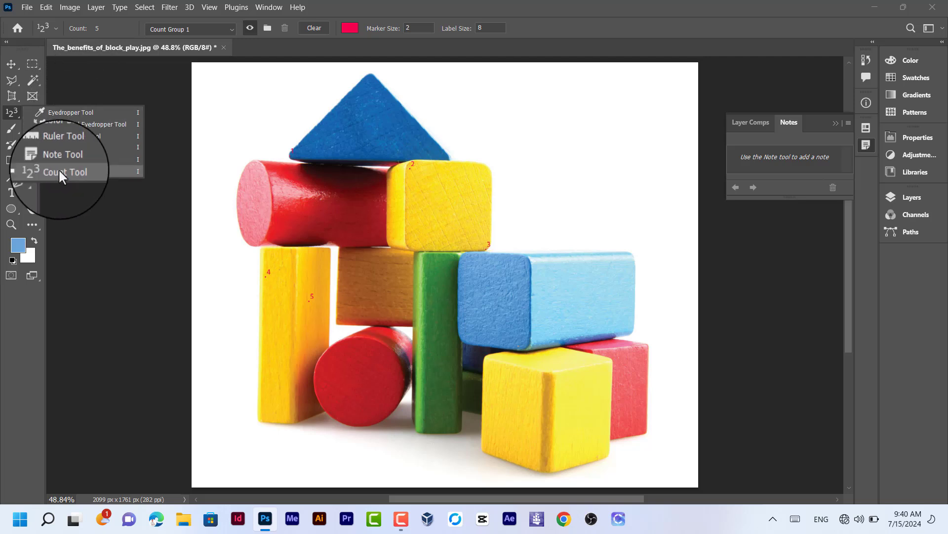
left_click(9, 110)
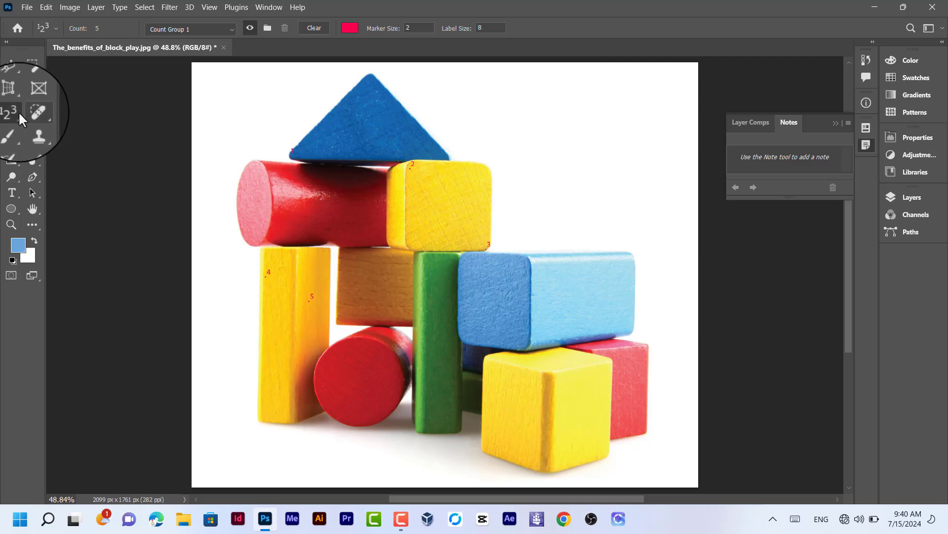